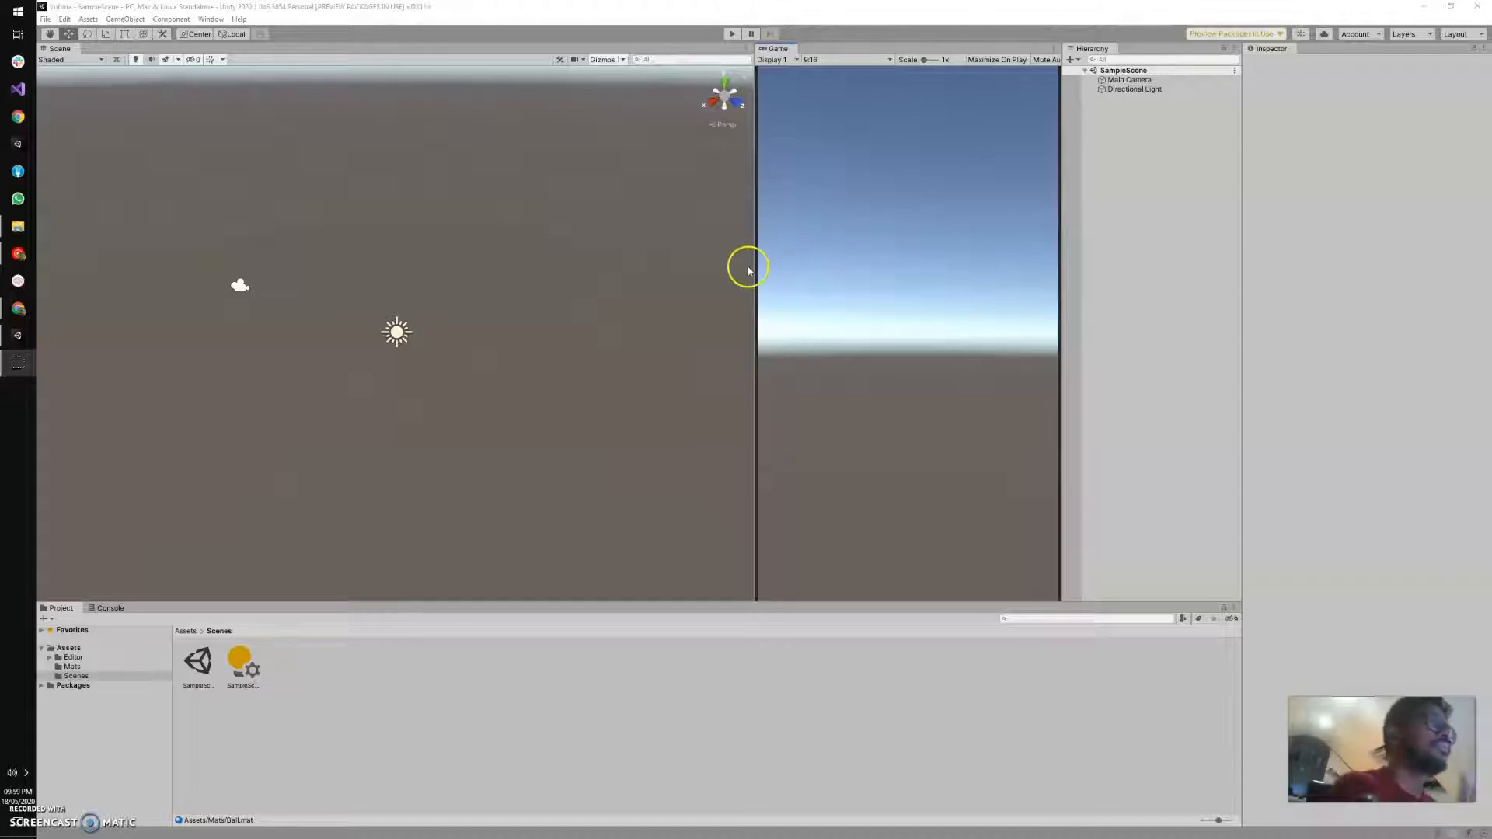
Add a 3D plane to the scene and reset its Transform to the origin.
drag(752, 270, 755, 270)
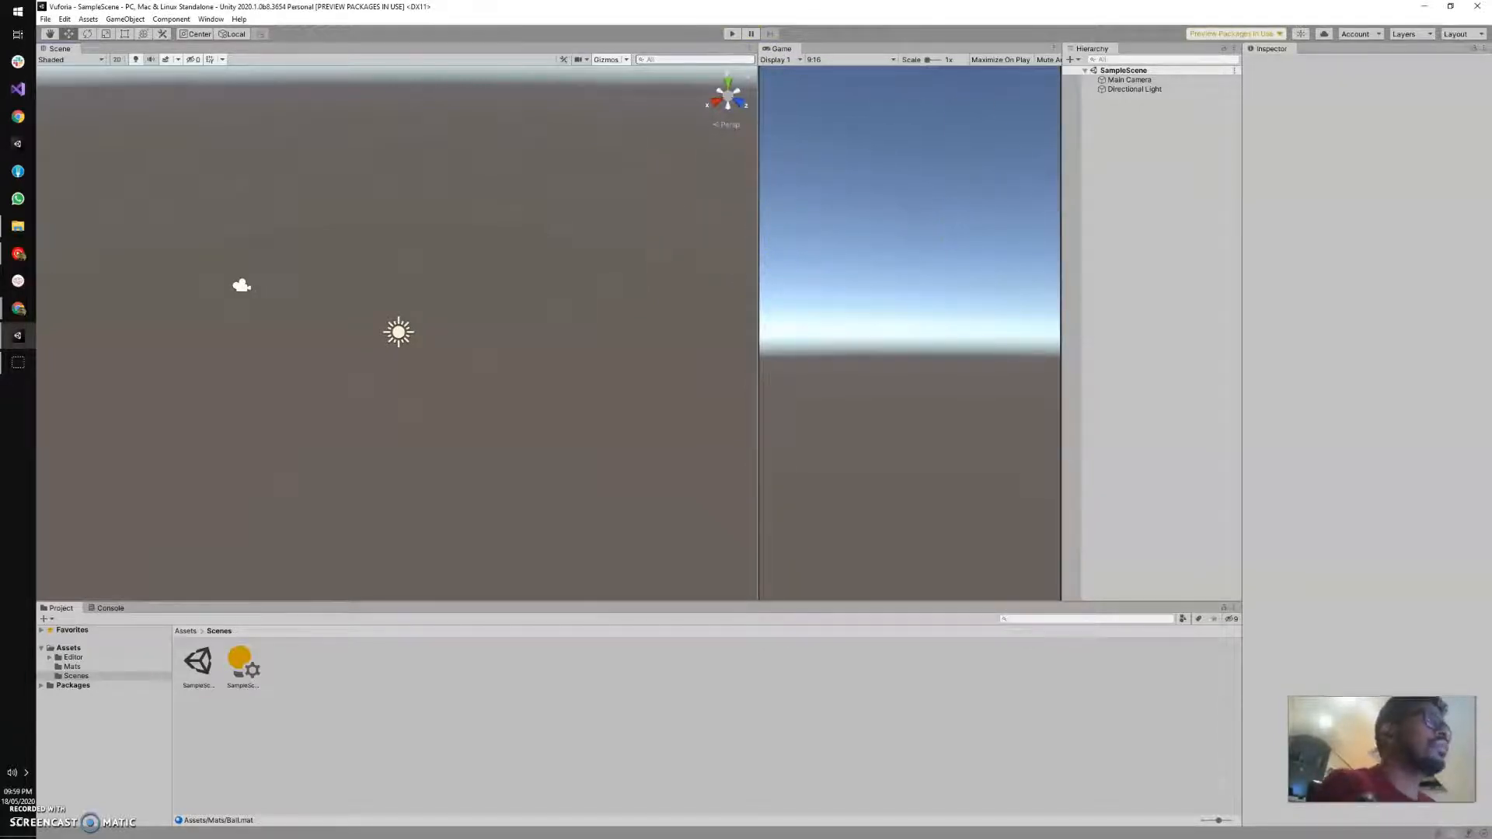
right_click(1128, 132)
mouse_move(1163, 263)
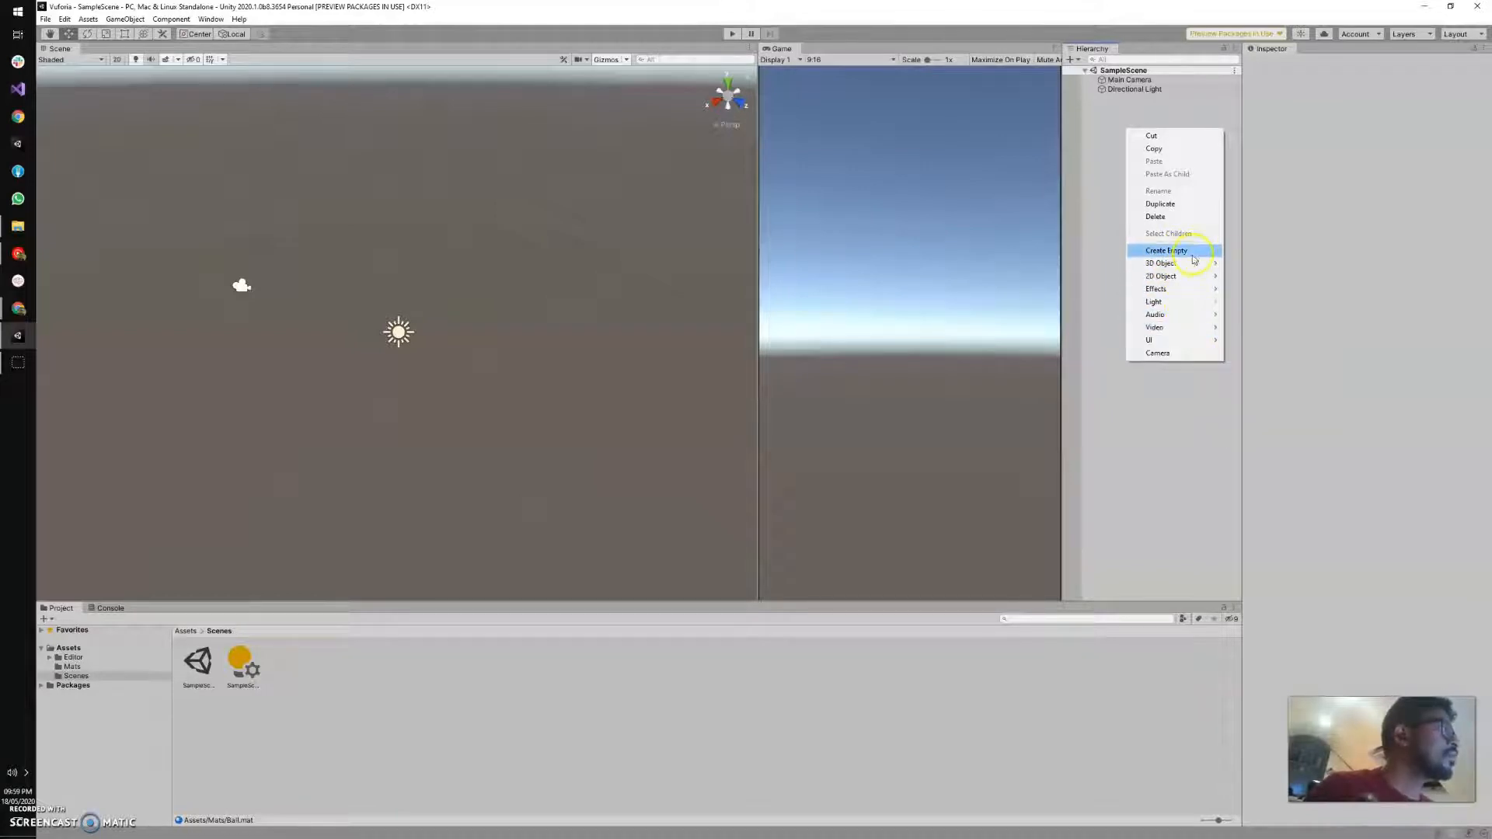
click(1256, 314)
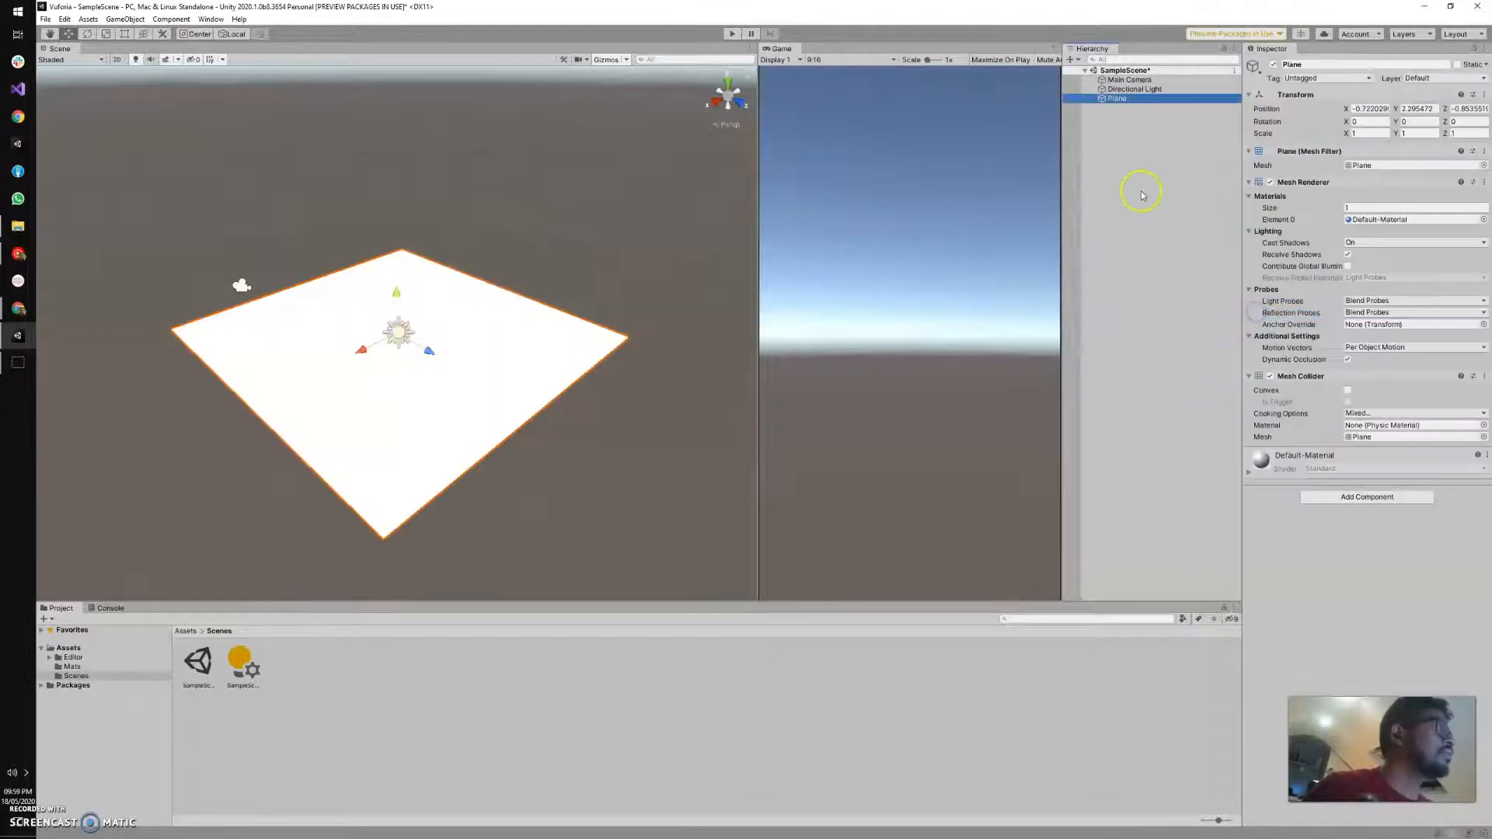
click(1484, 94)
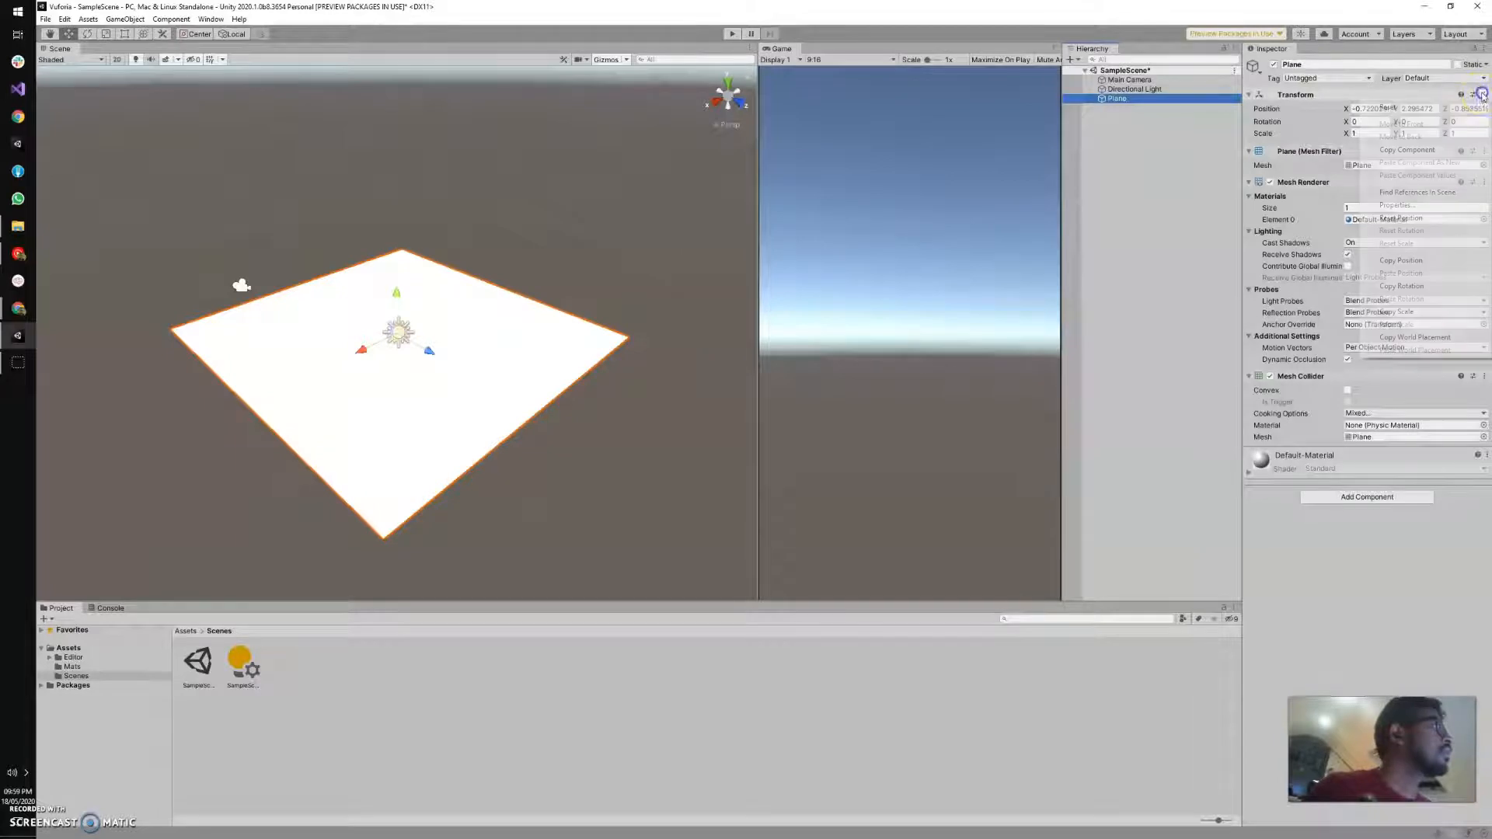
click(1416, 107)
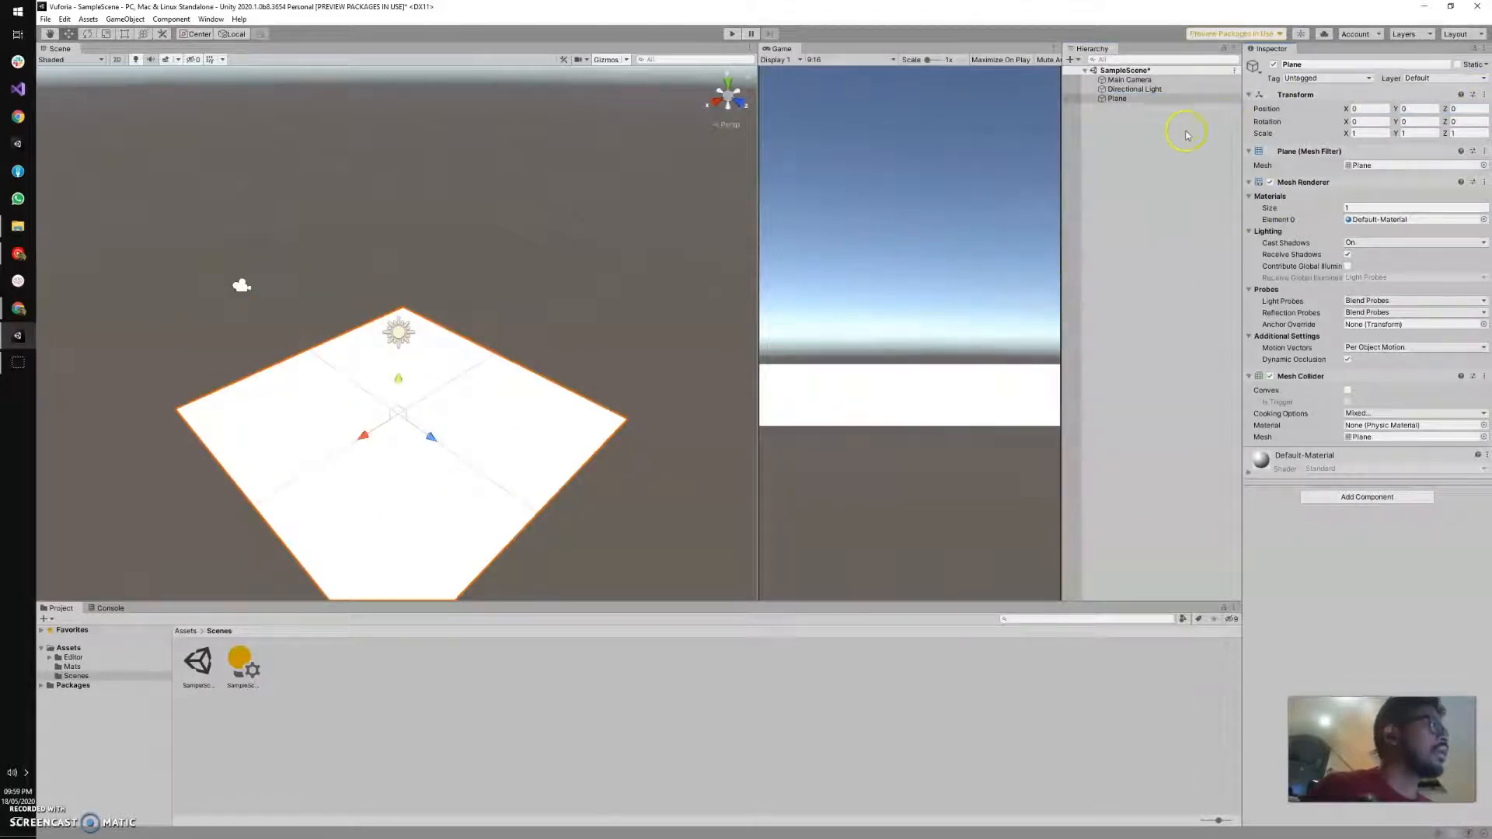
Add a 3D sphere at the root of the scene and reset its Transform to the origin.
right_click(1138, 143)
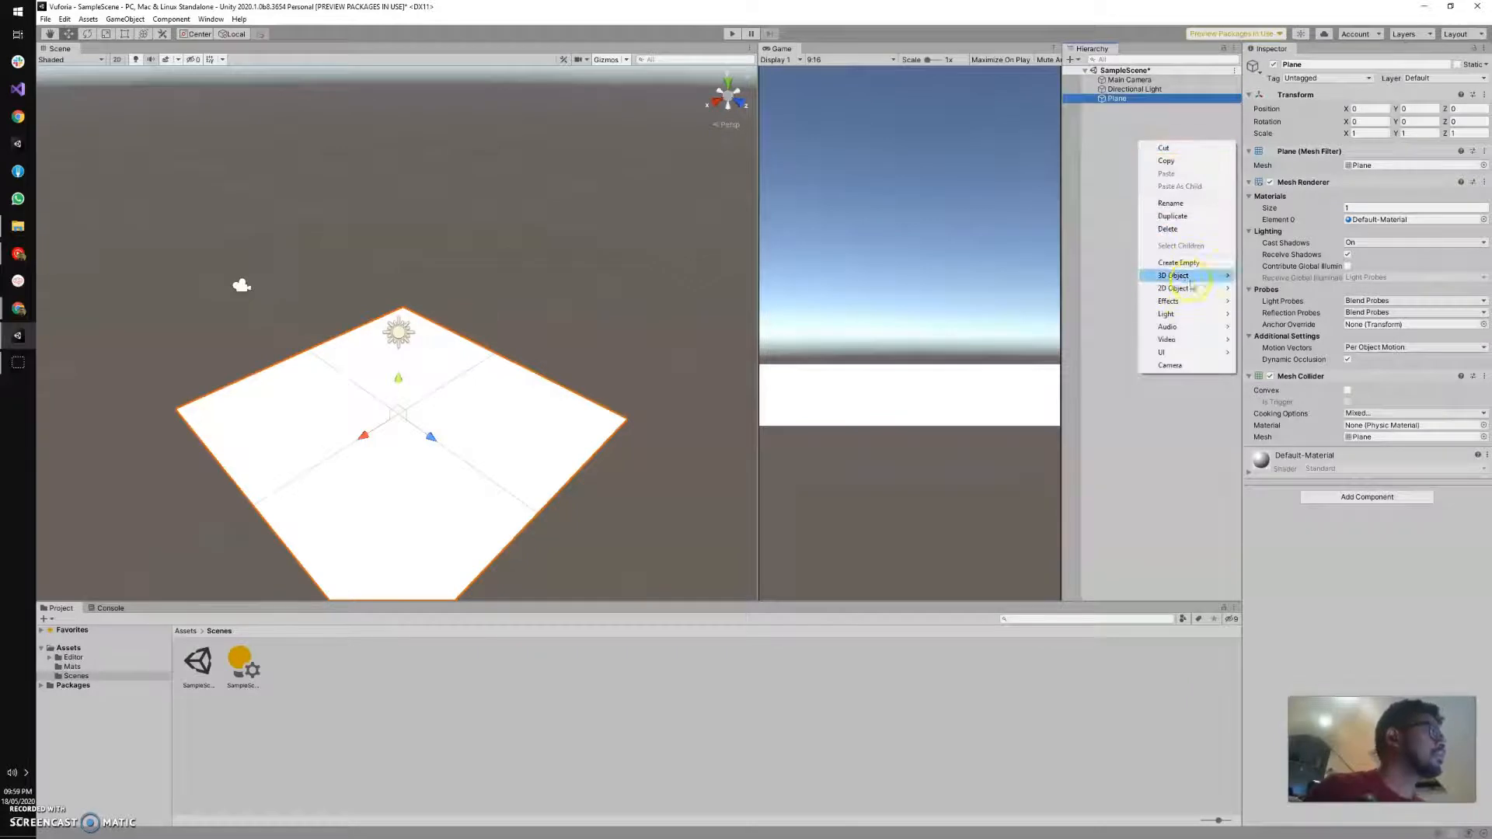
mouse_move(1193, 281)
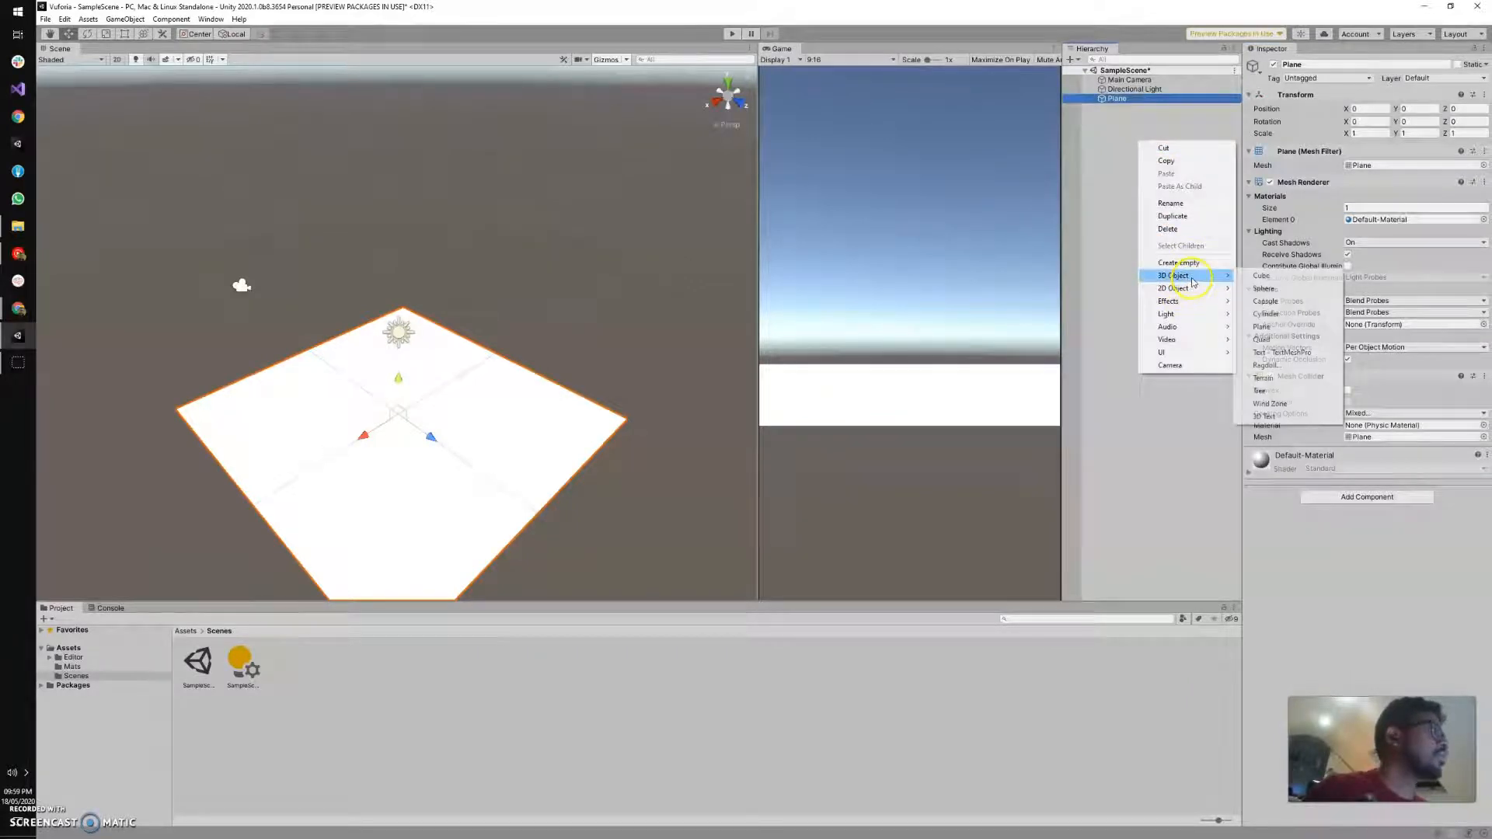
click(1260, 288)
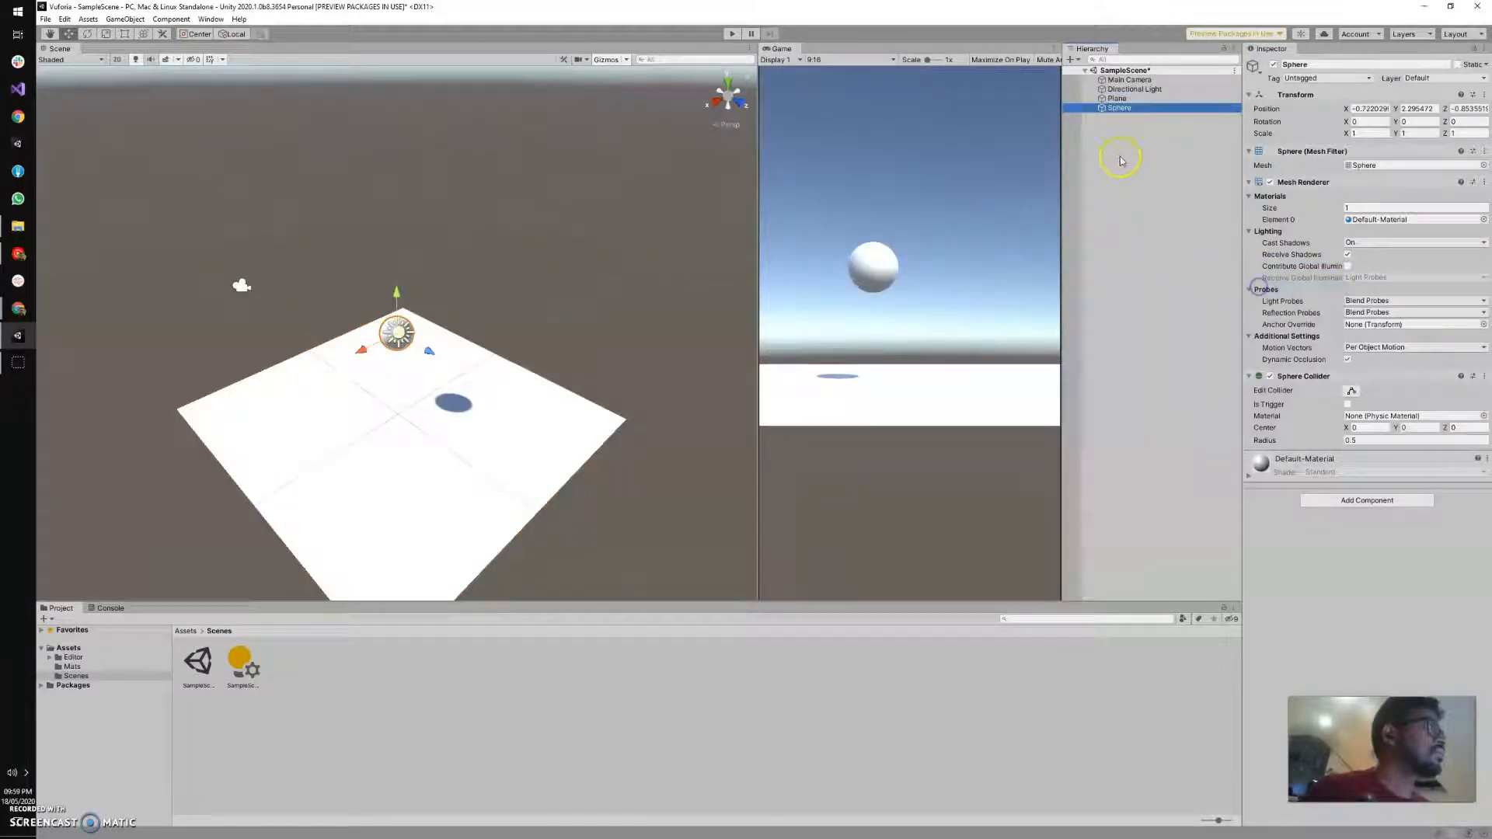
click(1484, 94)
click(1438, 107)
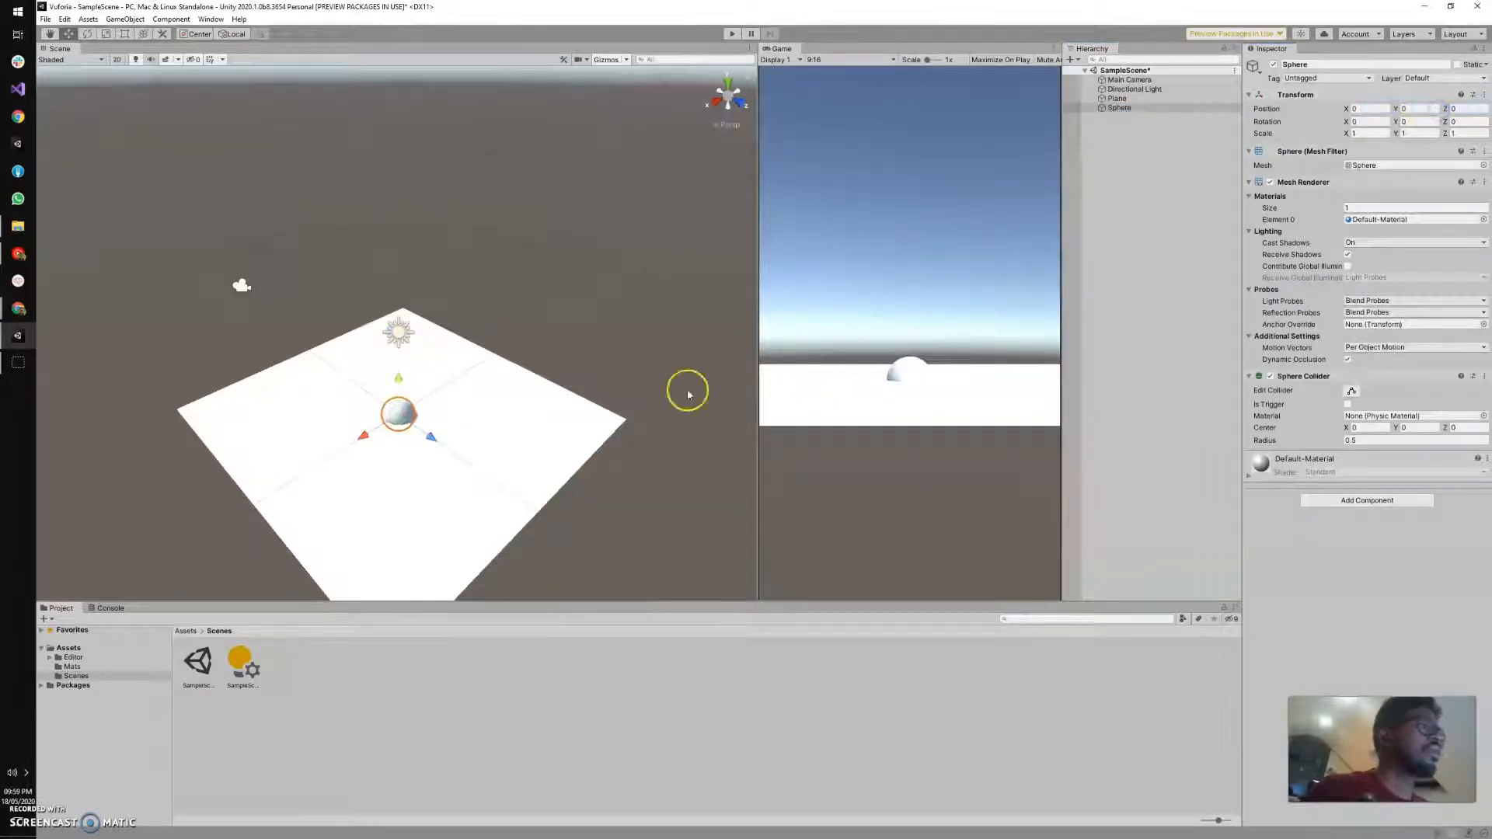
Raise the sphere above the plane and set its Y position to 4.
drag(403, 392, 404, 293)
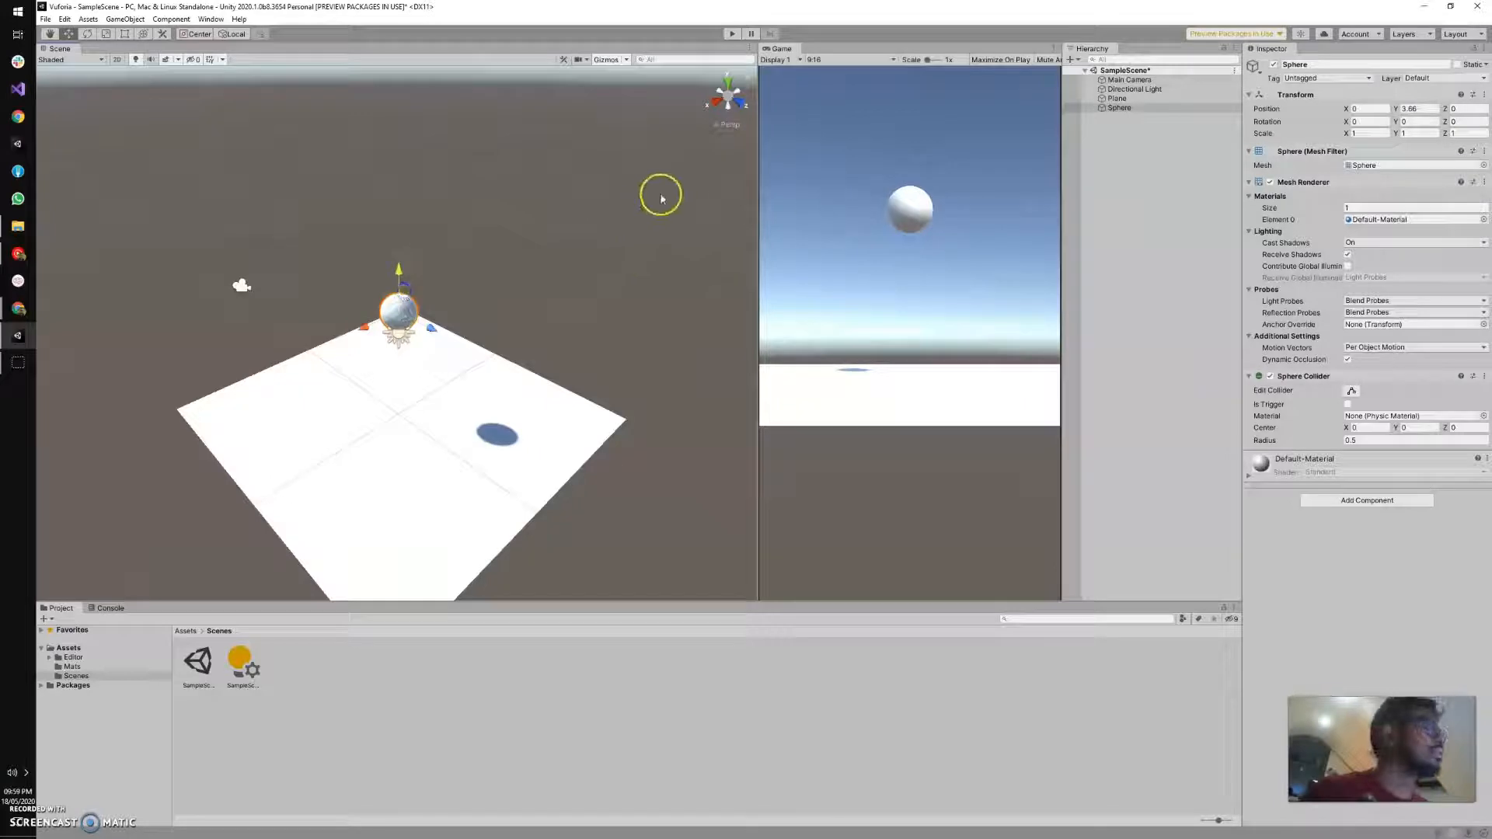
click(1426, 109)
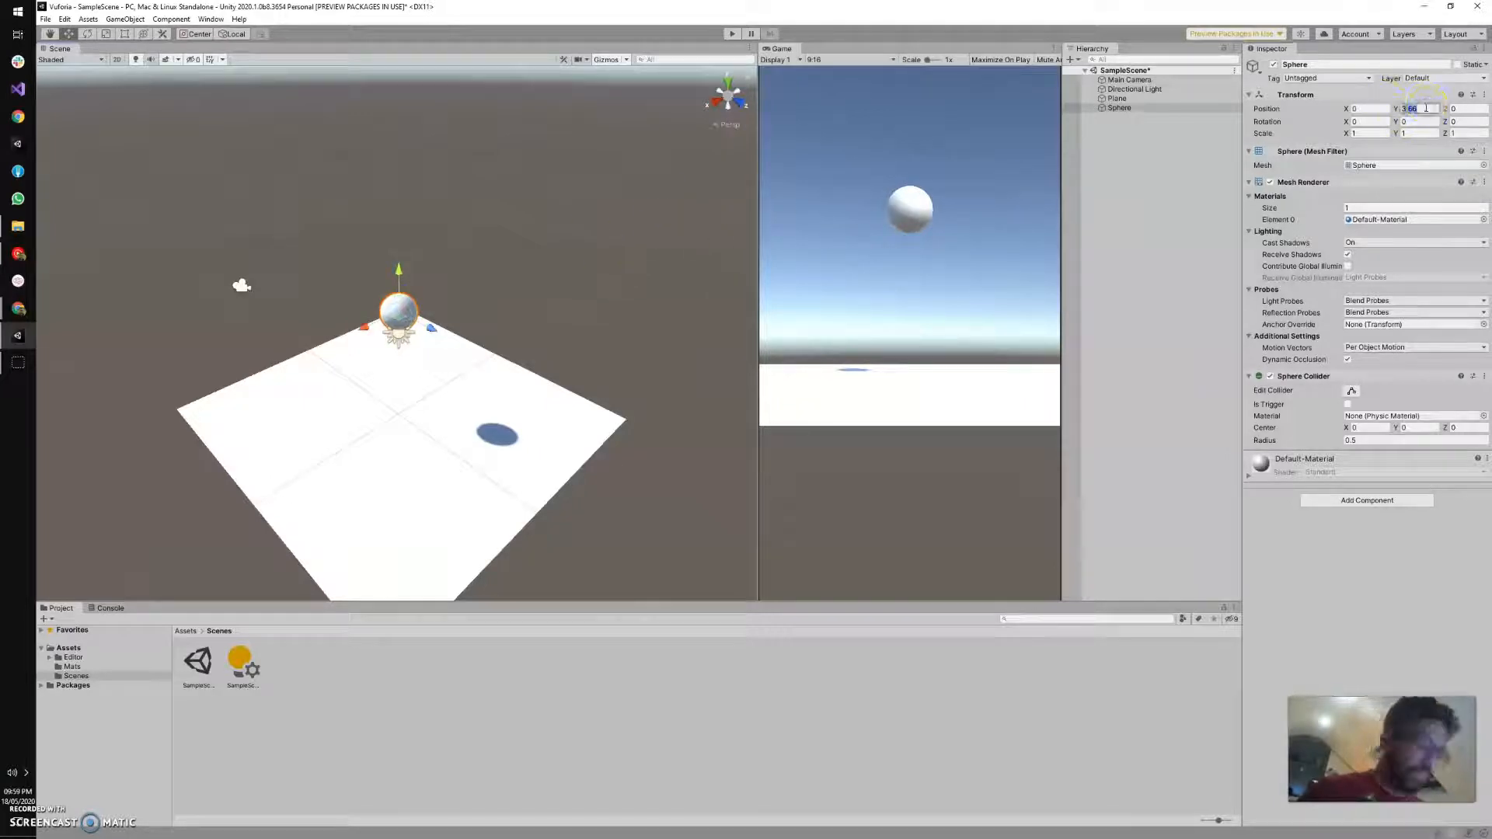
text(4)
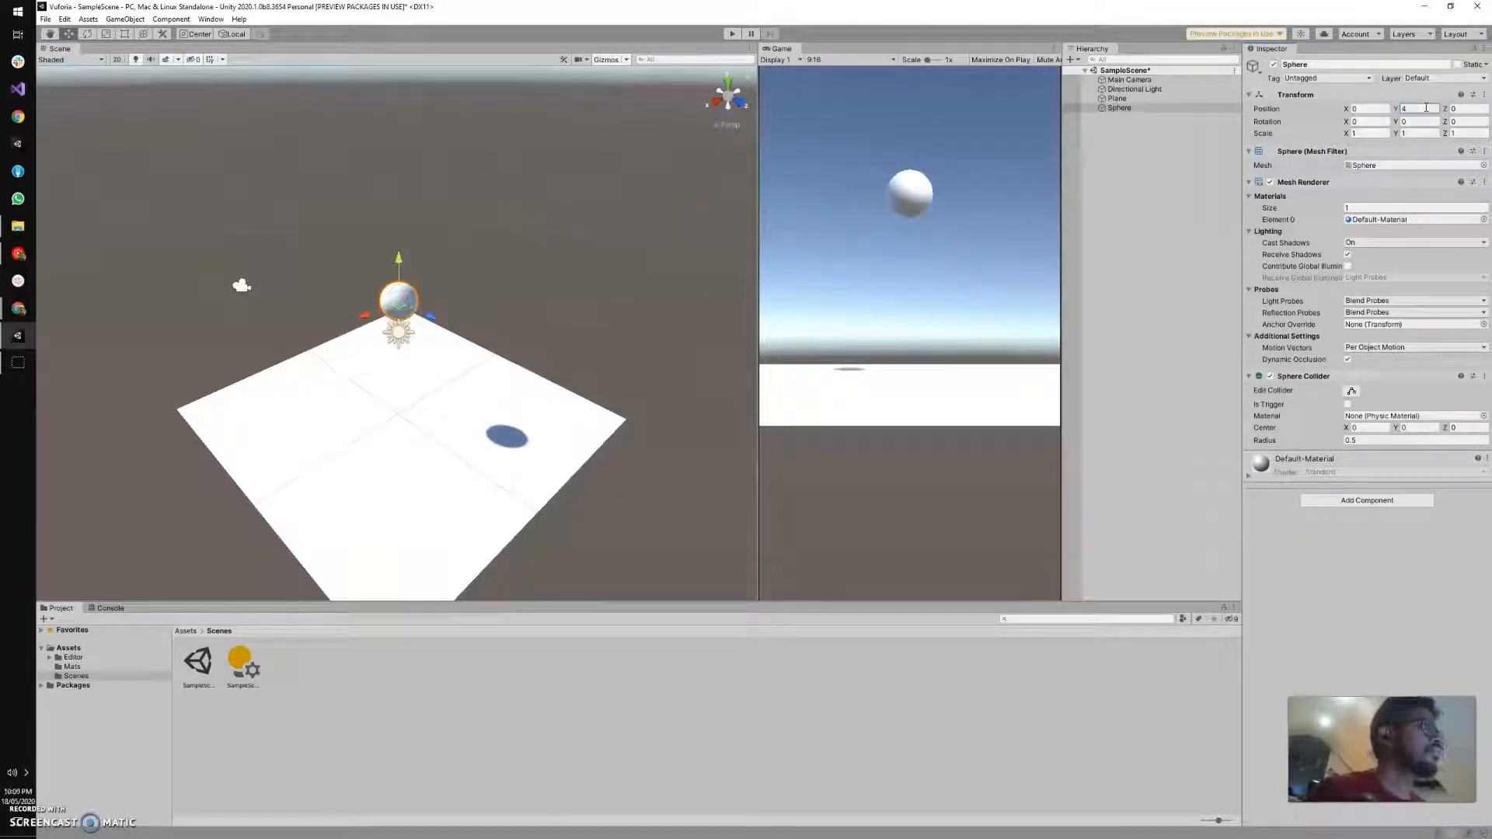
Create an empty game object, reset its Transform and rename it Physics.
right_click(1123, 149)
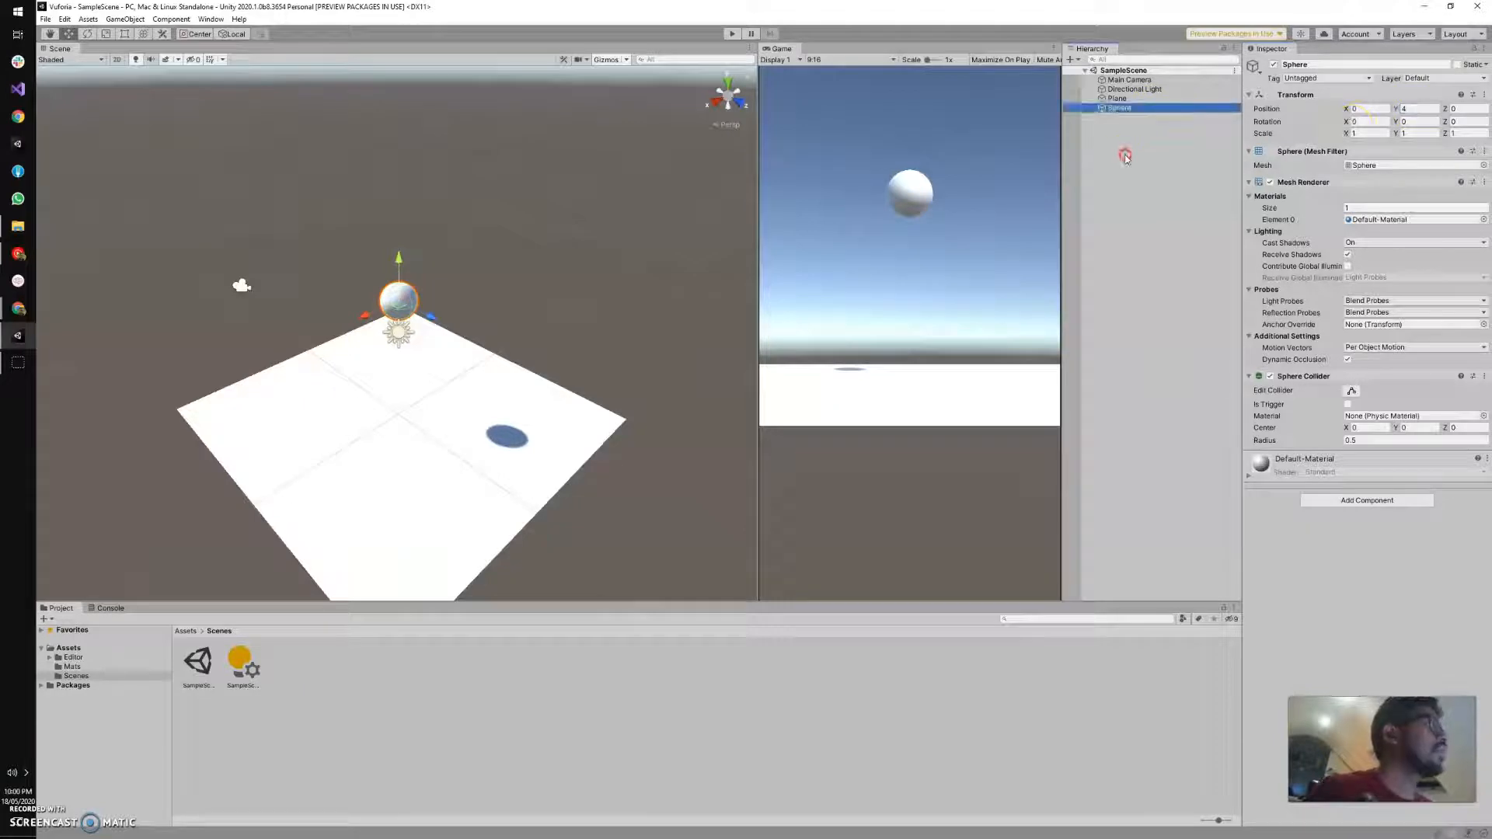
click(1164, 276)
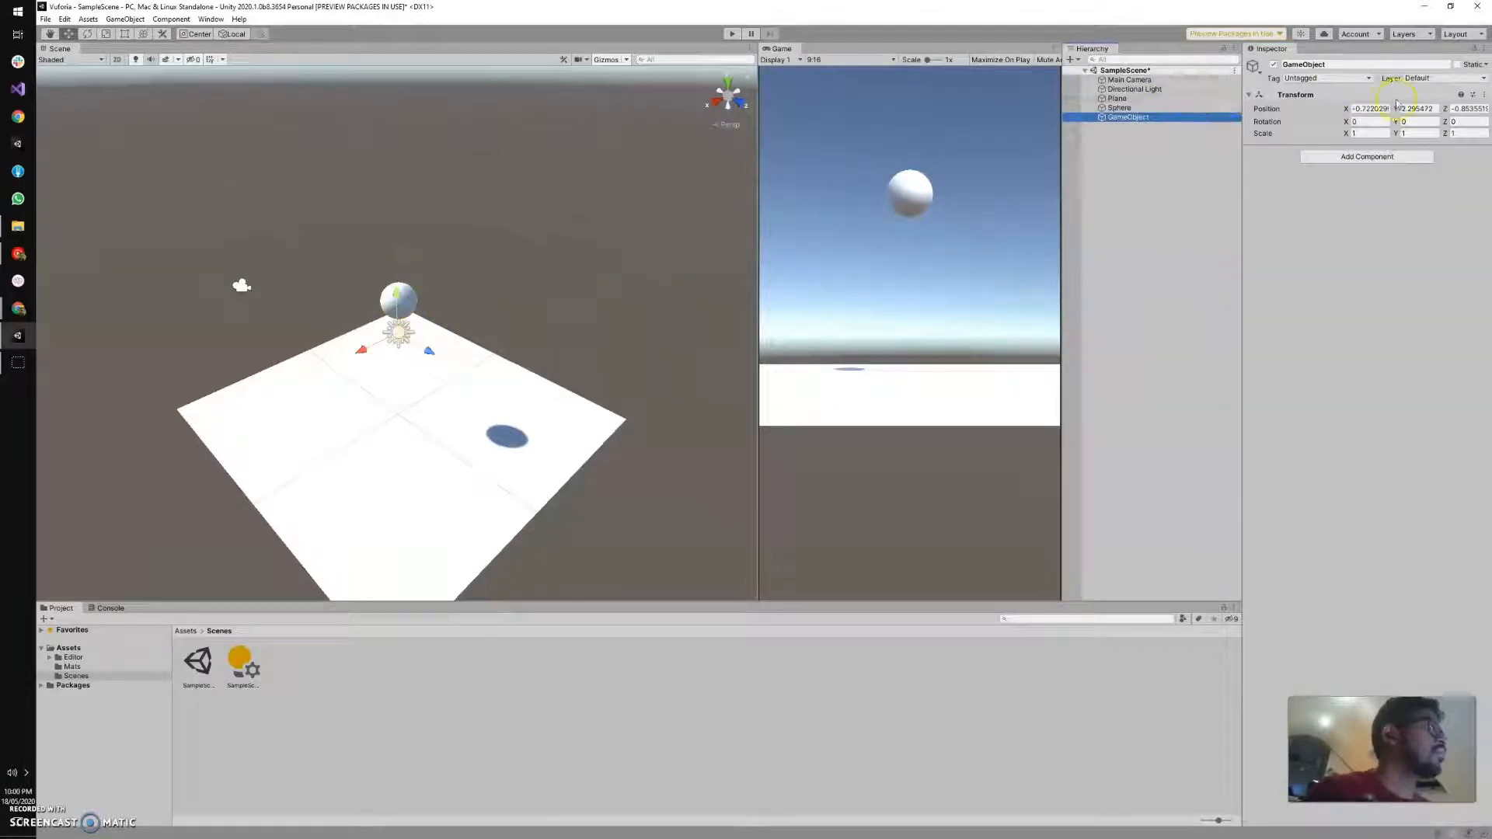
click(1484, 94)
click(1466, 106)
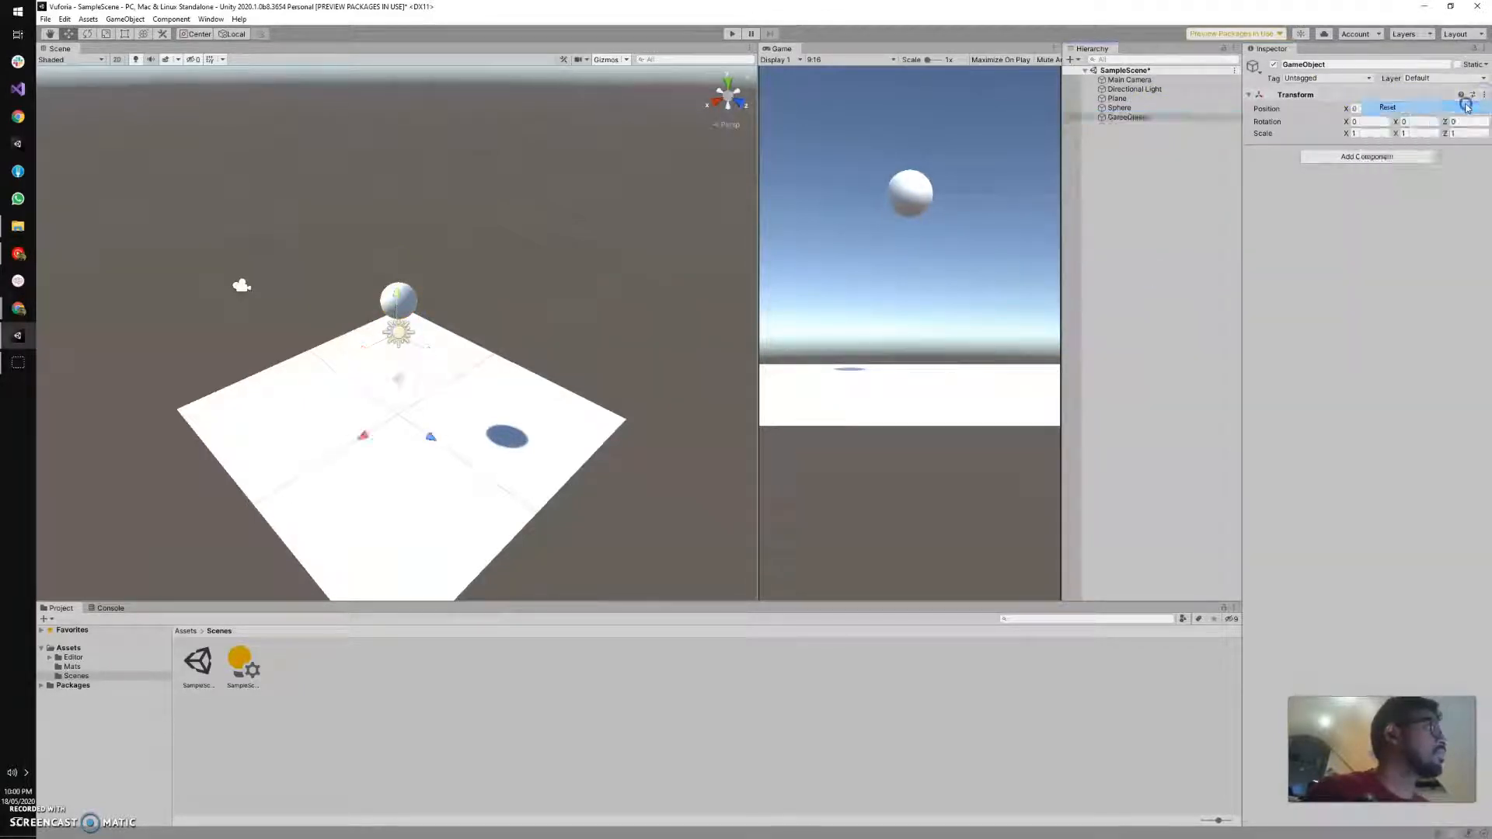
click(1333, 66)
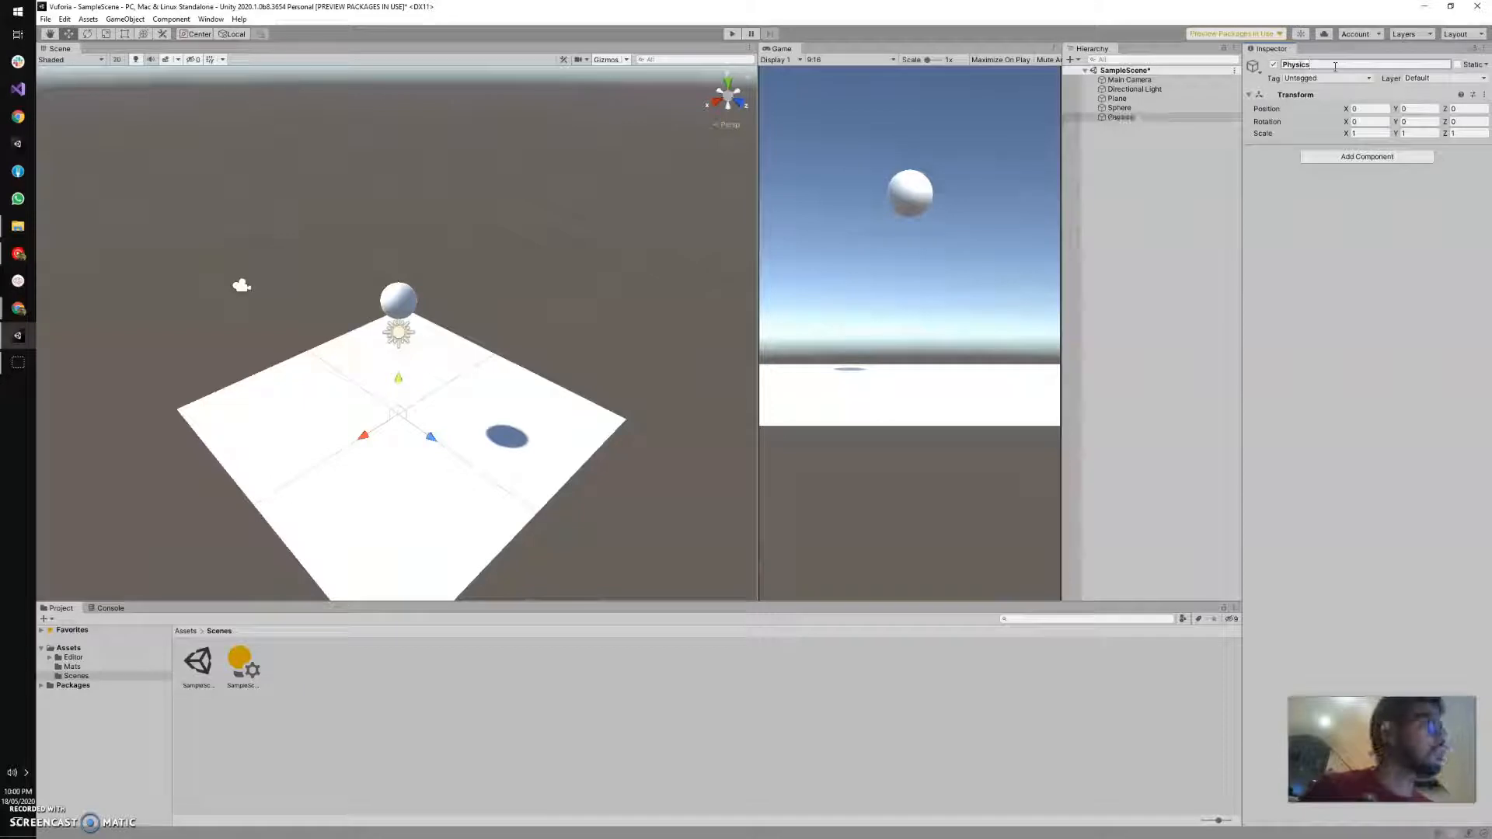
Make the Plane and Sphere objects children of the Physics object.
click(1117, 98)
ctrl+click(1119, 107)
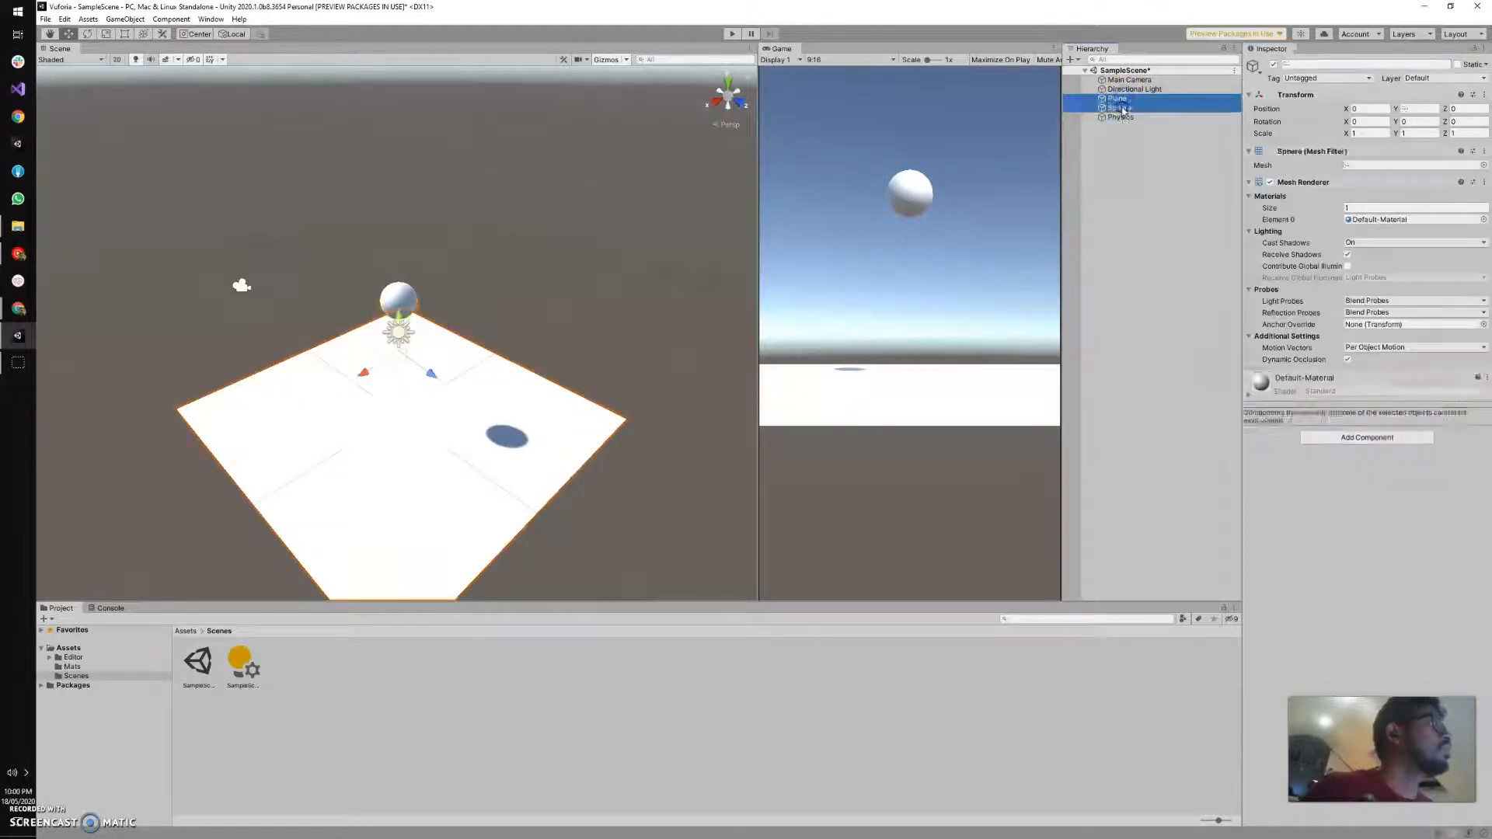
mouse_move(1121, 102)
mouse_down()
mouse_move(1126, 123)
mouse_move(1151, 128)
mouse_move(1129, 110)
mouse_up()
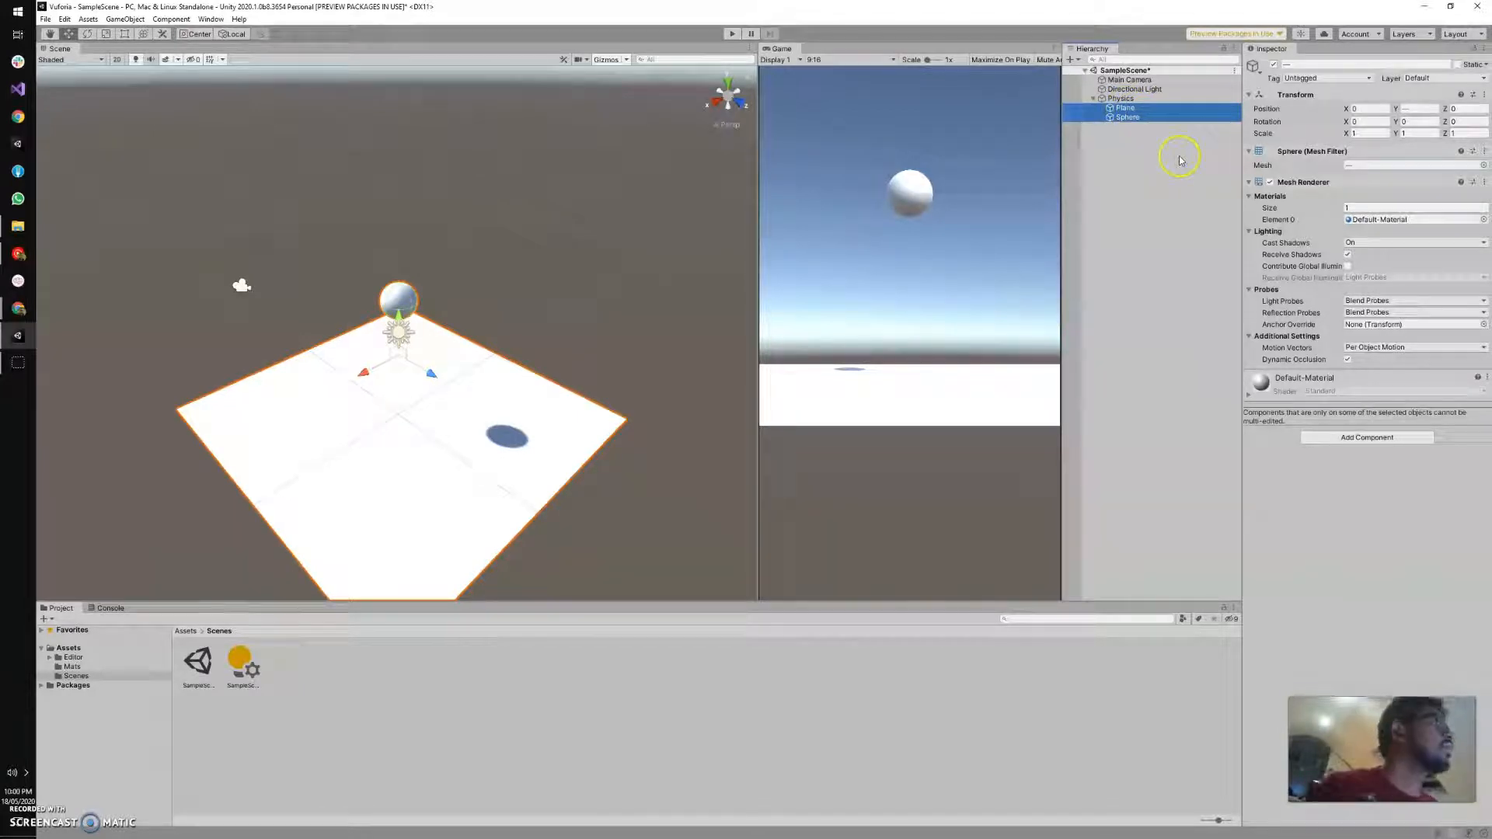
Apply the Plane material from the Mats folder to the plane and the Ball material to the sphere.
click(1125, 108)
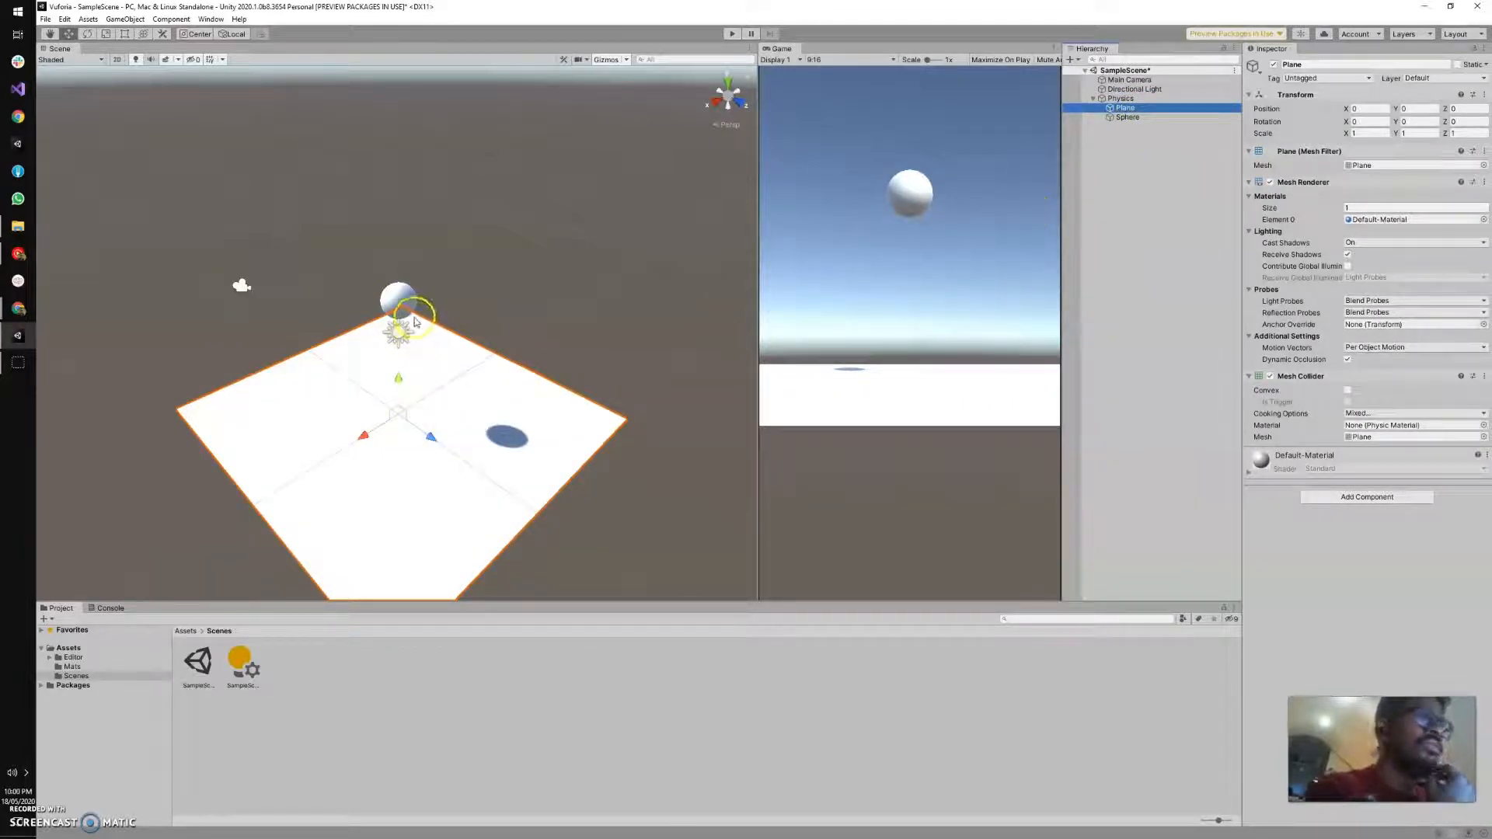
click(72, 667)
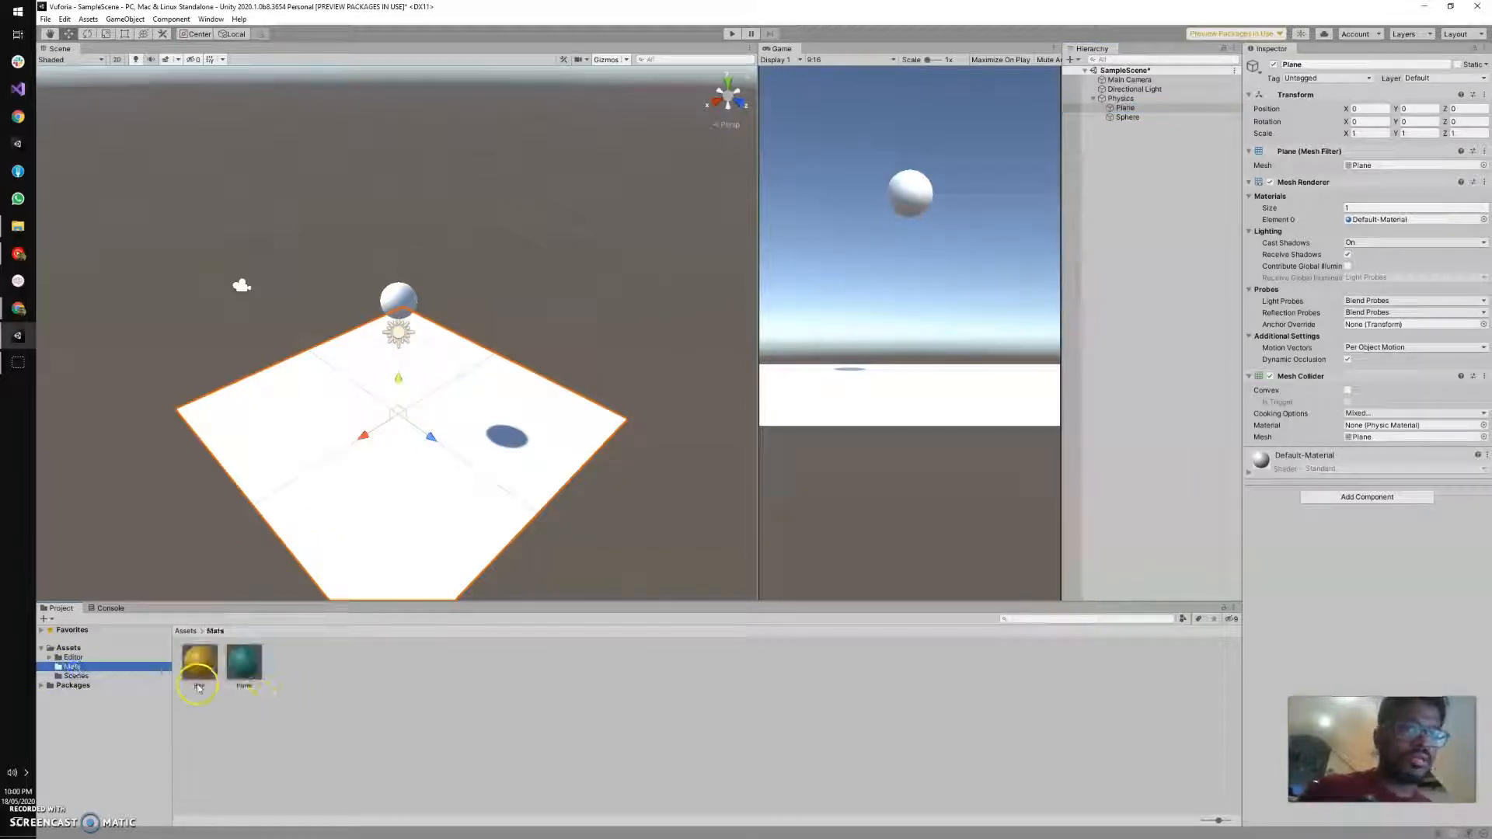
drag(244, 662, 357, 550)
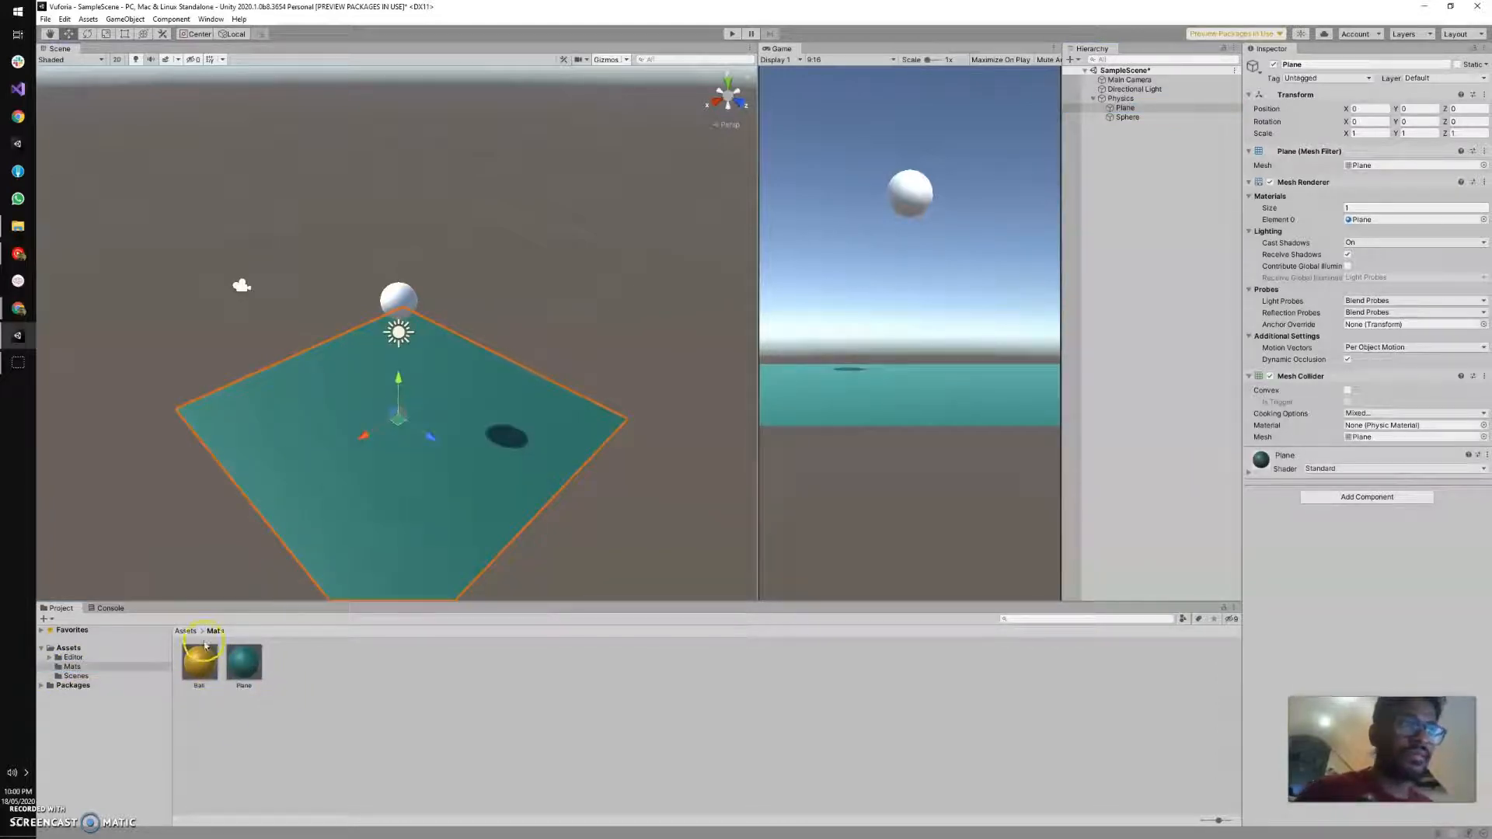
drag(199, 664, 406, 304)
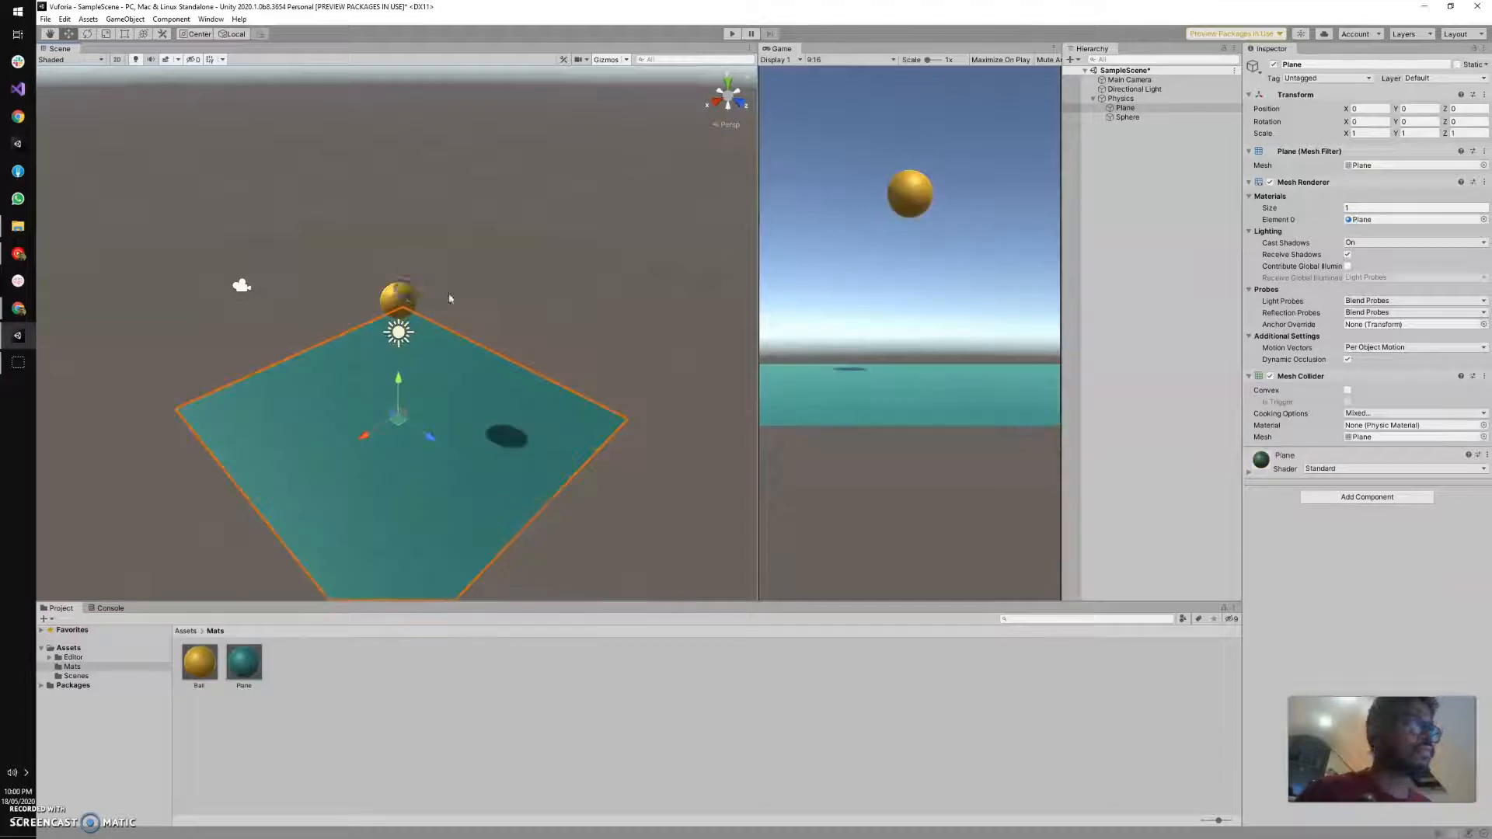
scroll(444, 255, down, 2)
scroll(526, 237, up, 3)
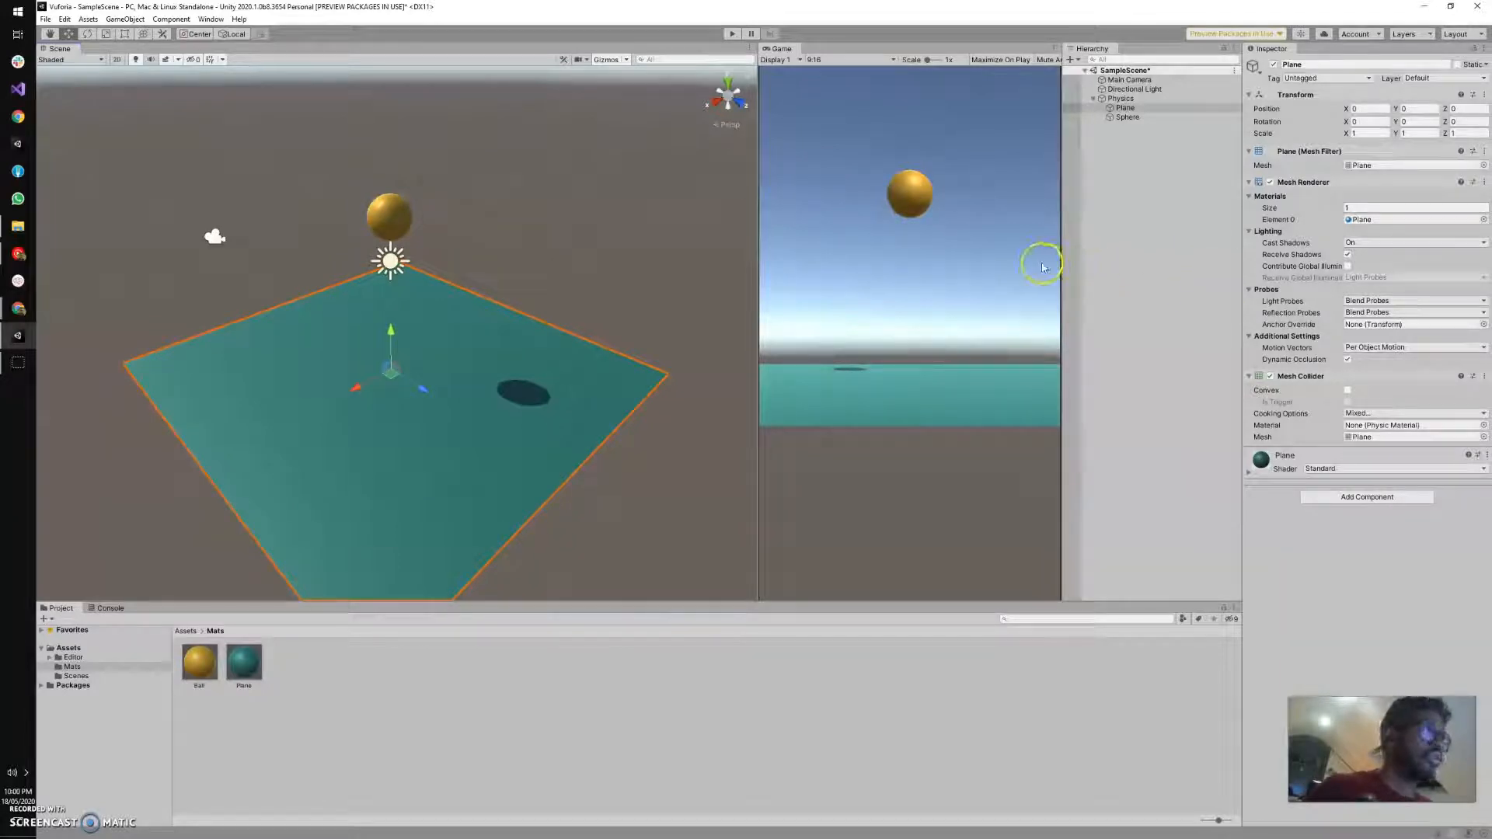
Save the scene and test it briefly in Play mode.
key(ctrl+s)
click(735, 35)
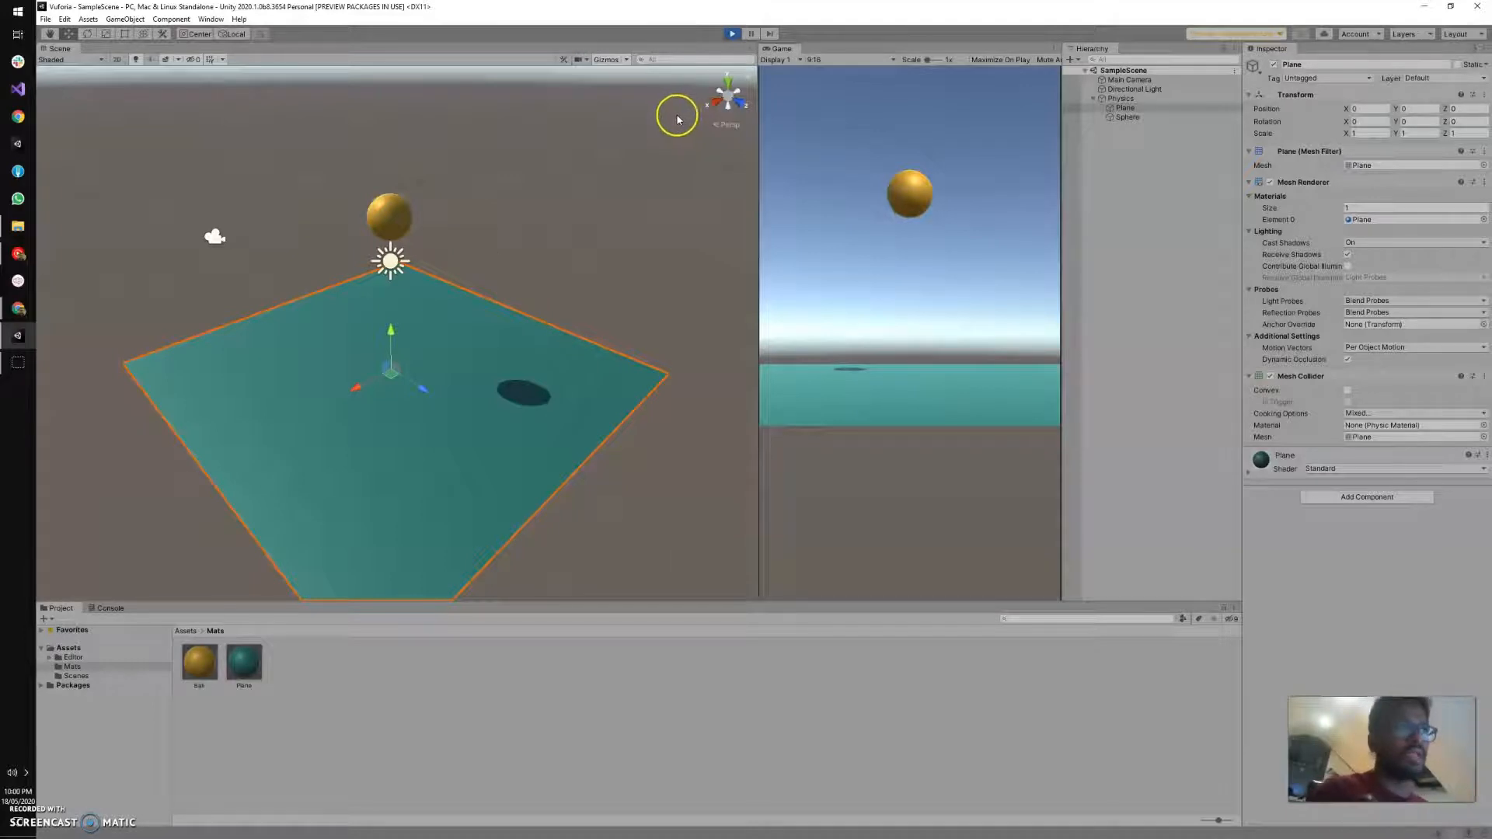
click(732, 34)
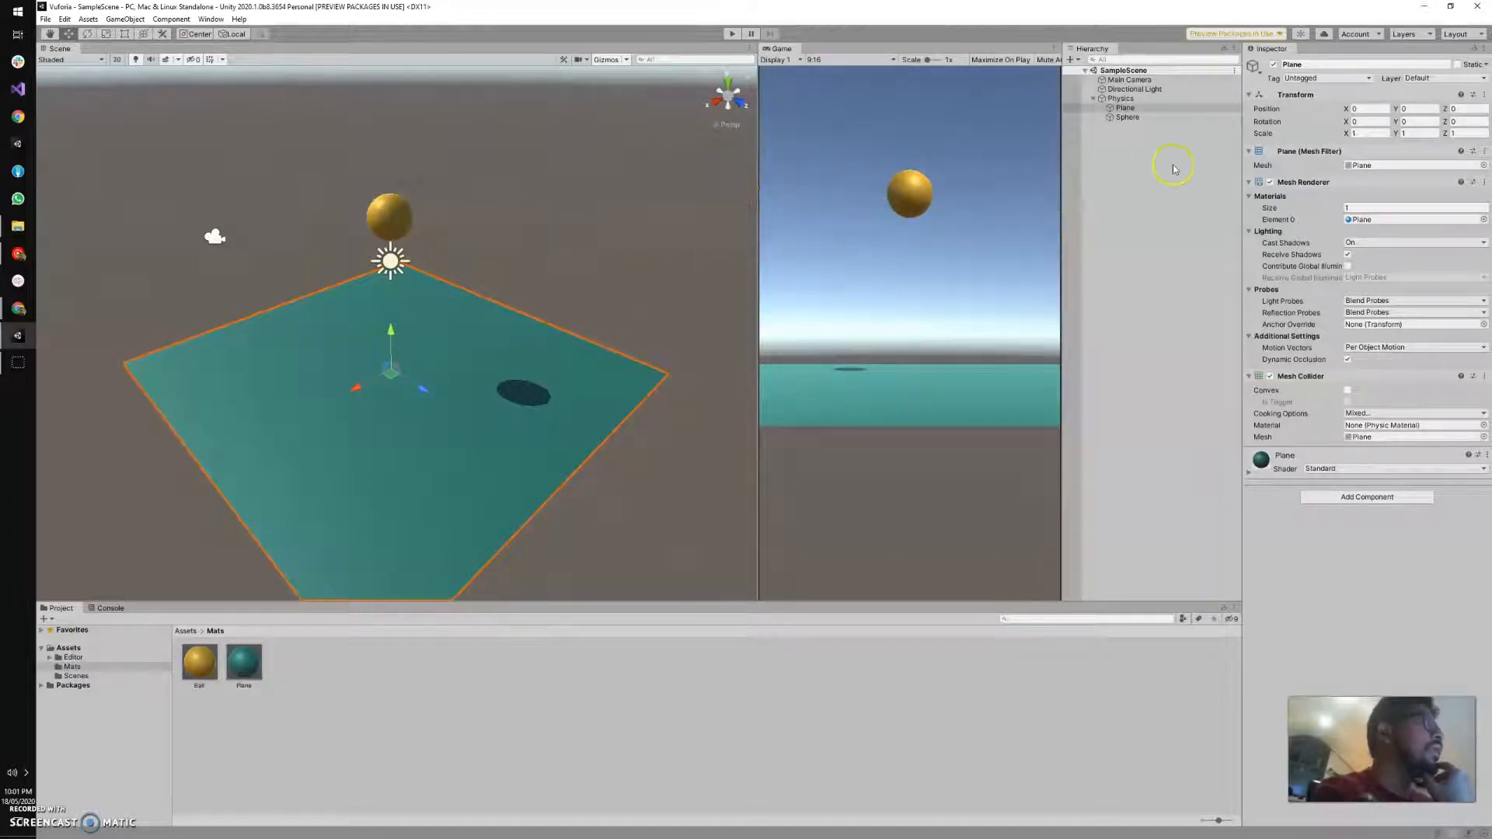
Check the colliders on the plane and sphere, and add a Rigidbody component to the sphere.
click(1128, 117)
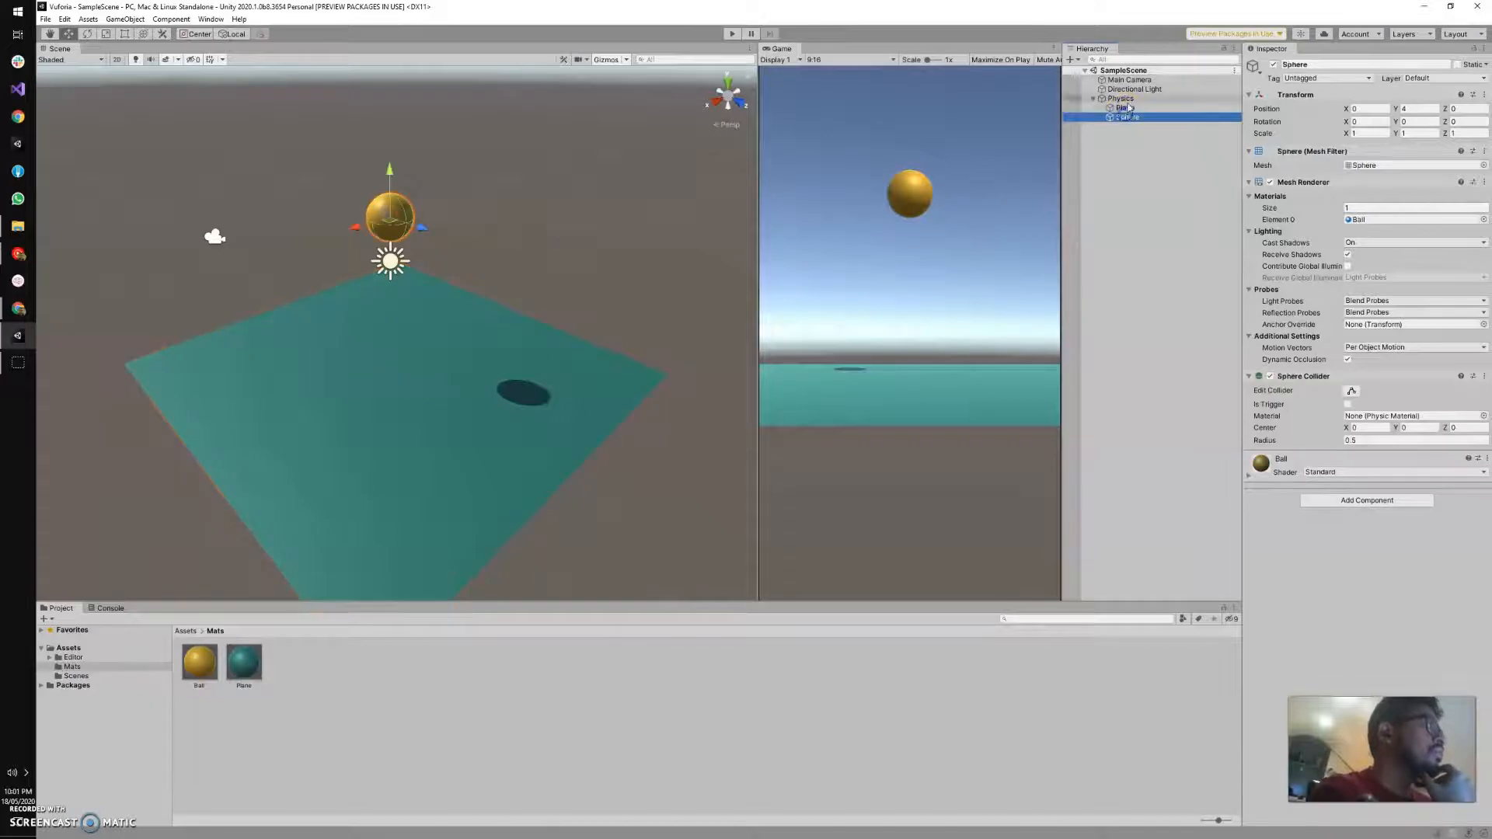
click(1123, 98)
click(1125, 108)
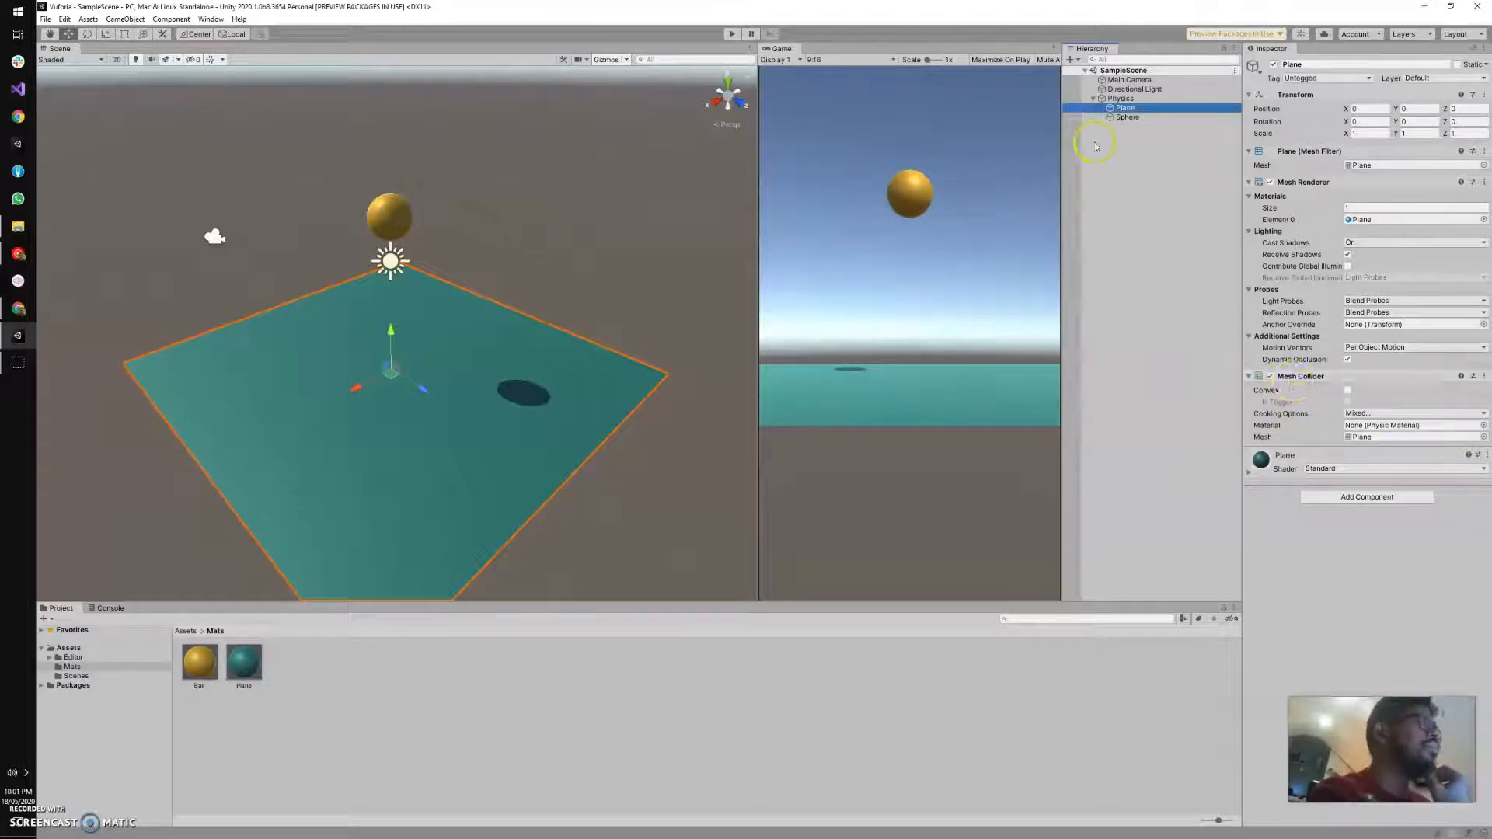
click(1120, 119)
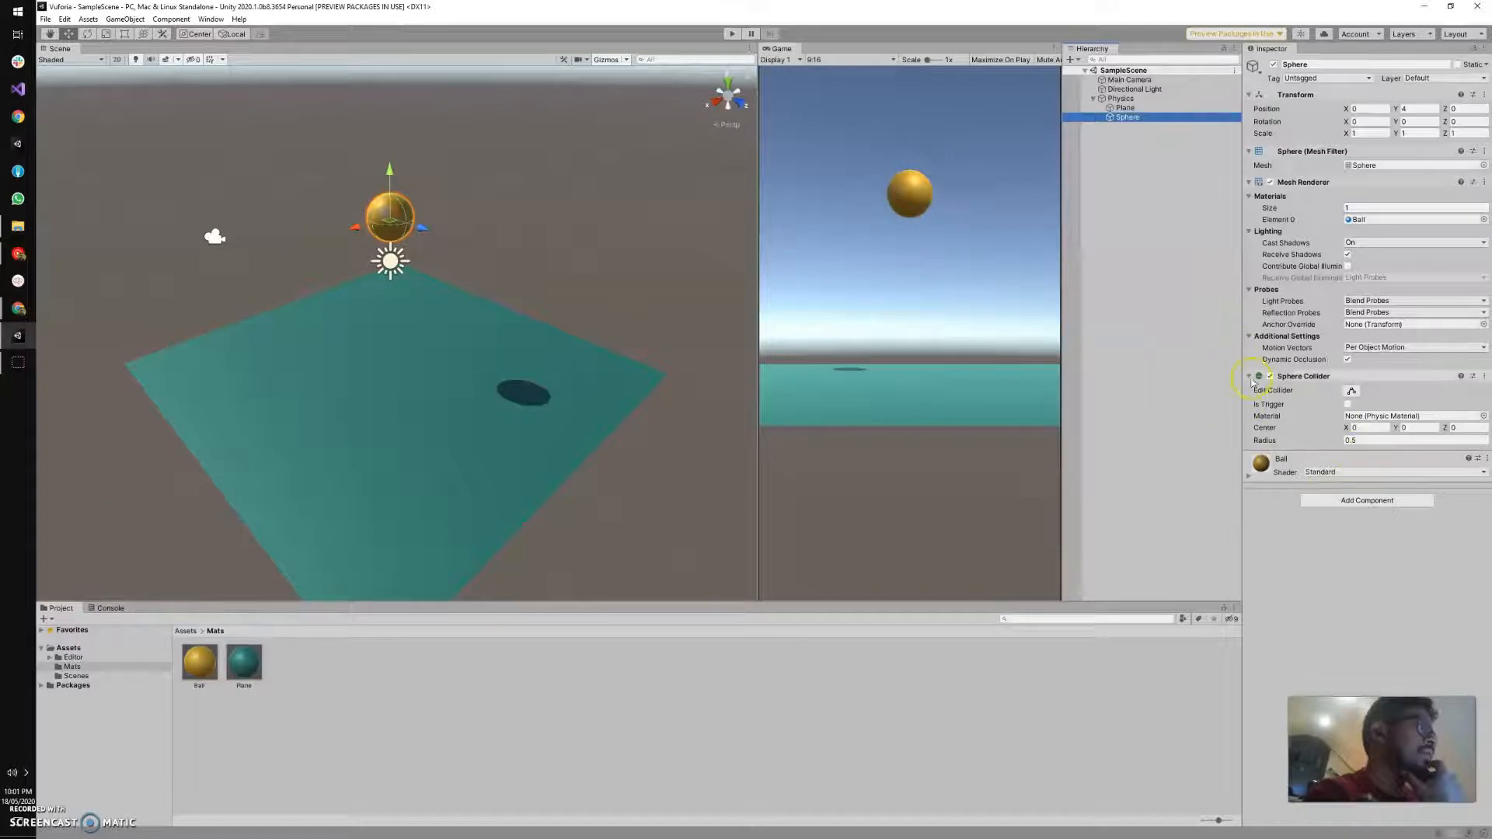
click(1354, 502)
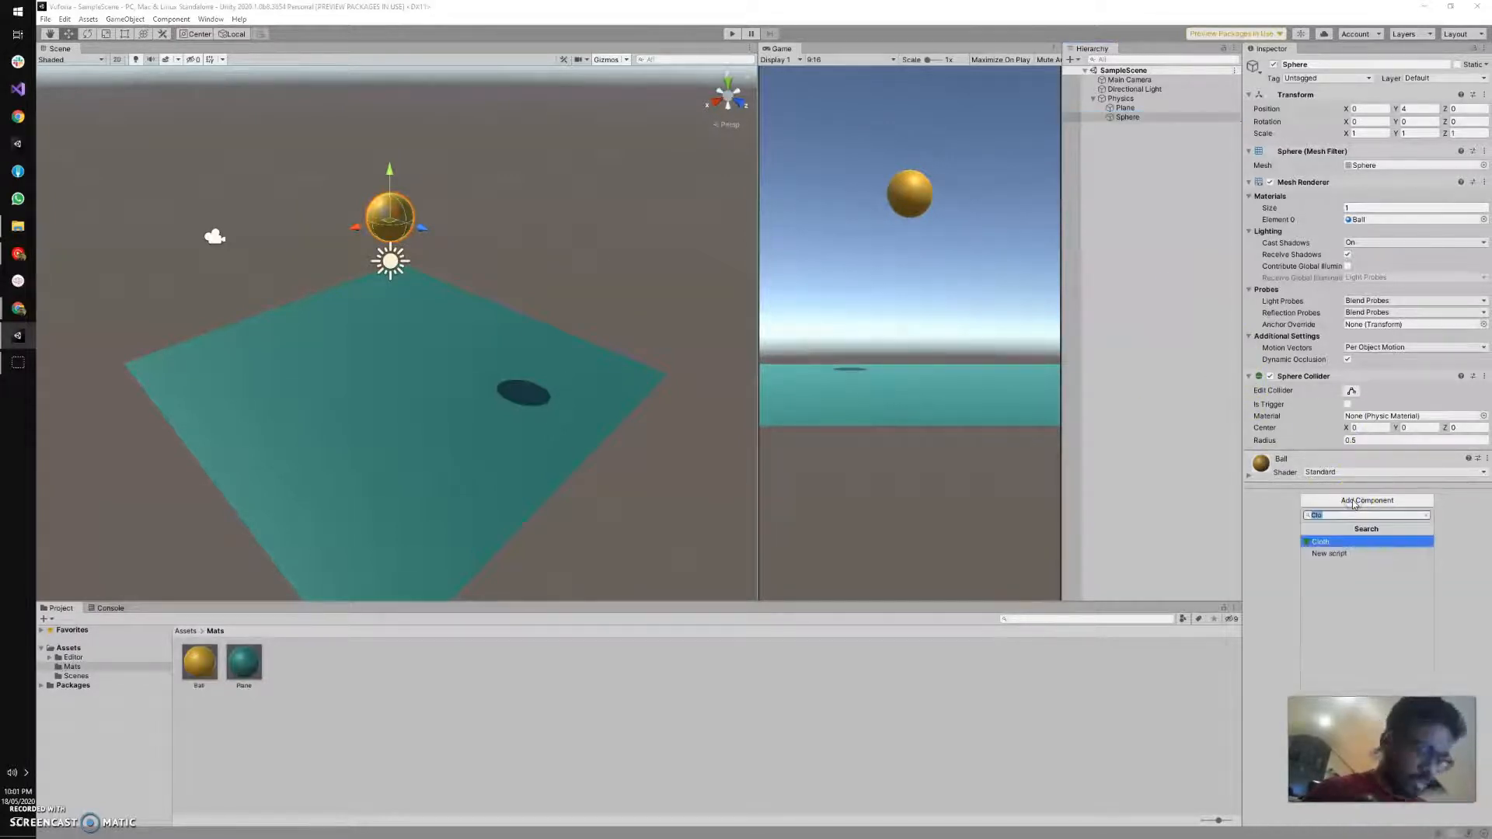
text(Rigi)
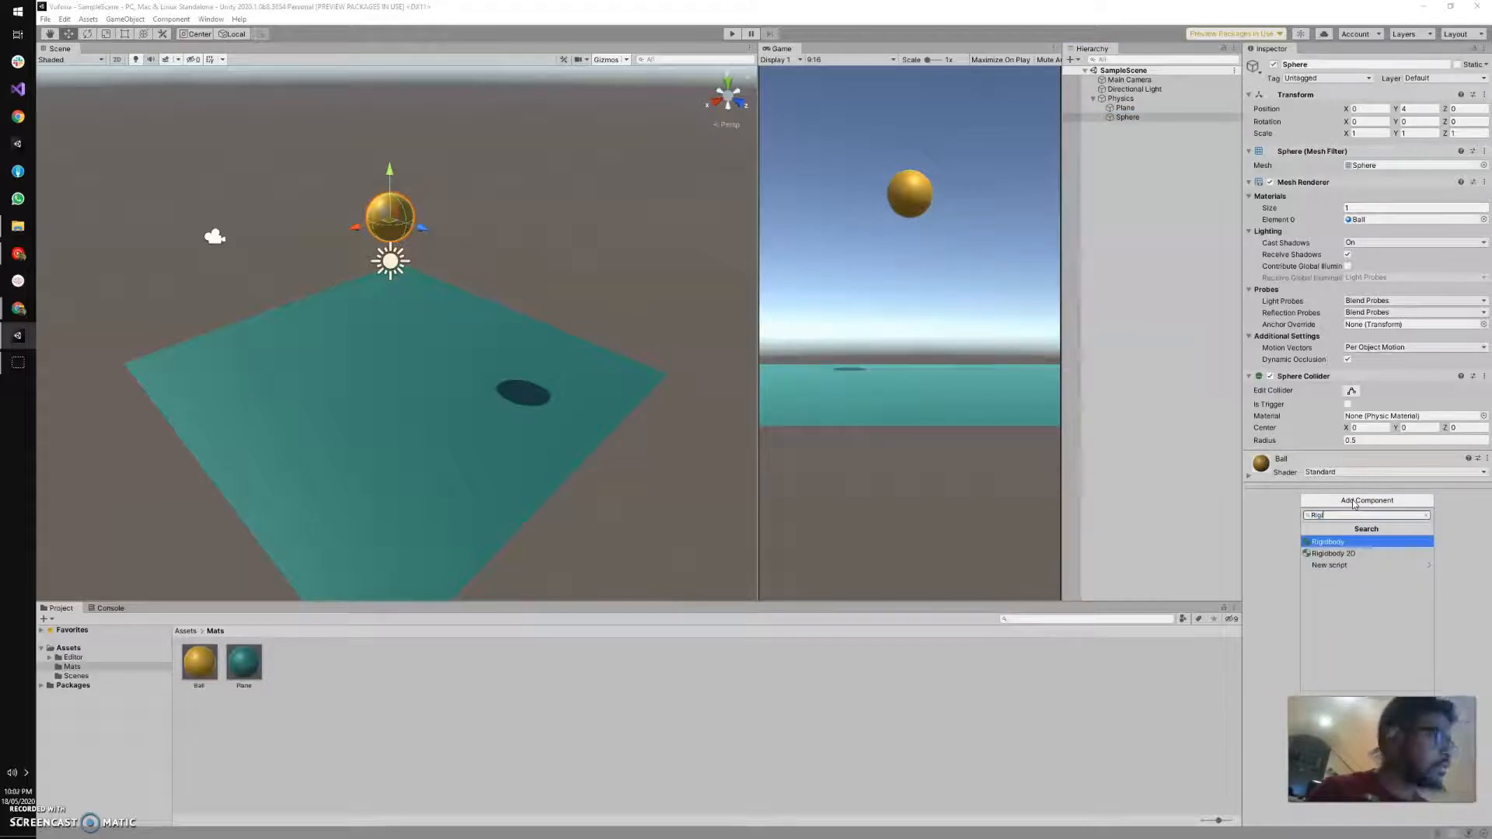
key(Return)
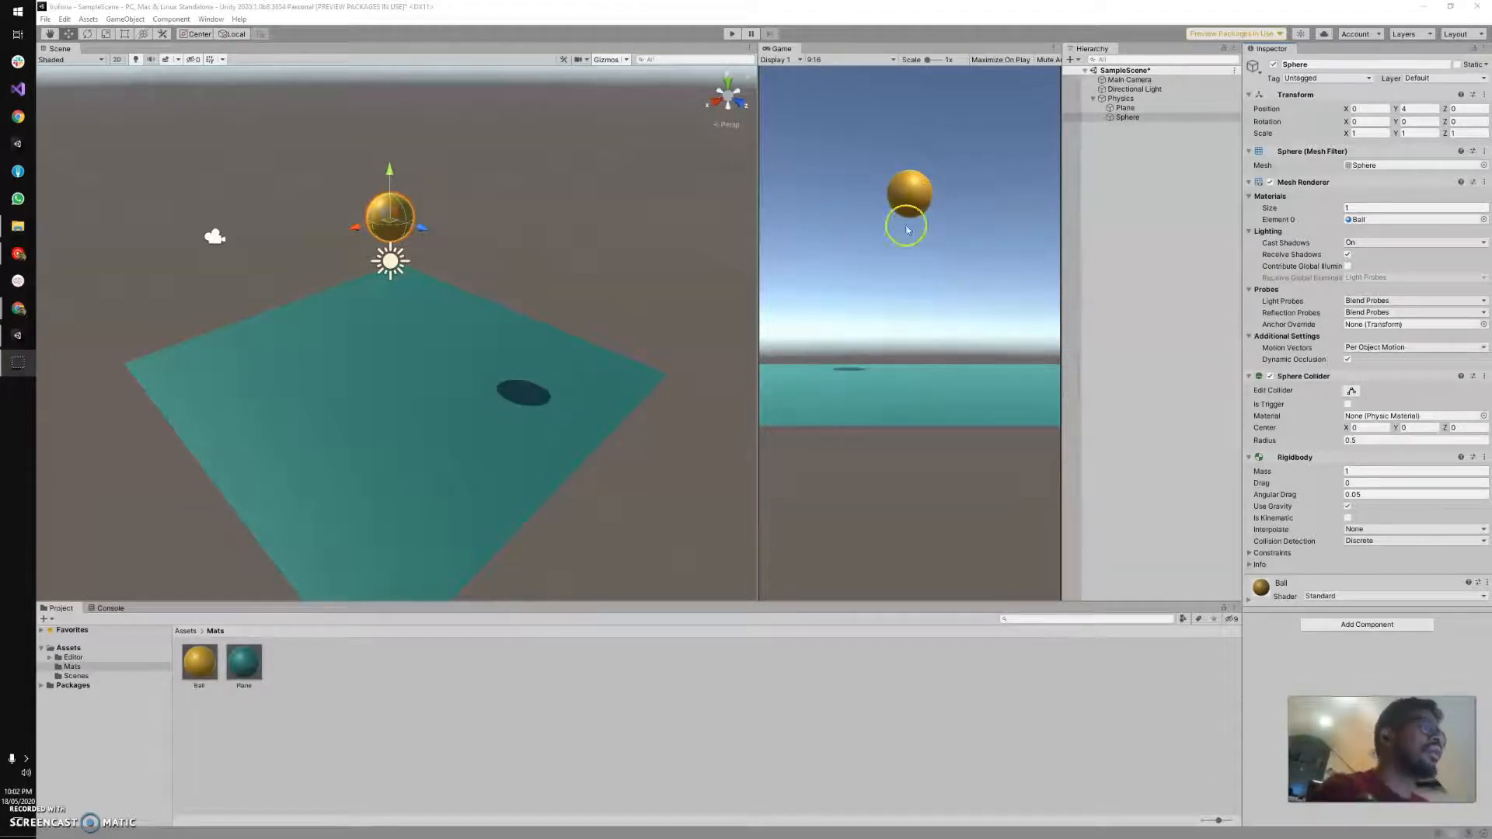
Run the scene in Play mode to test the sphere's fall onto the plane, and stop it.
click(734, 35)
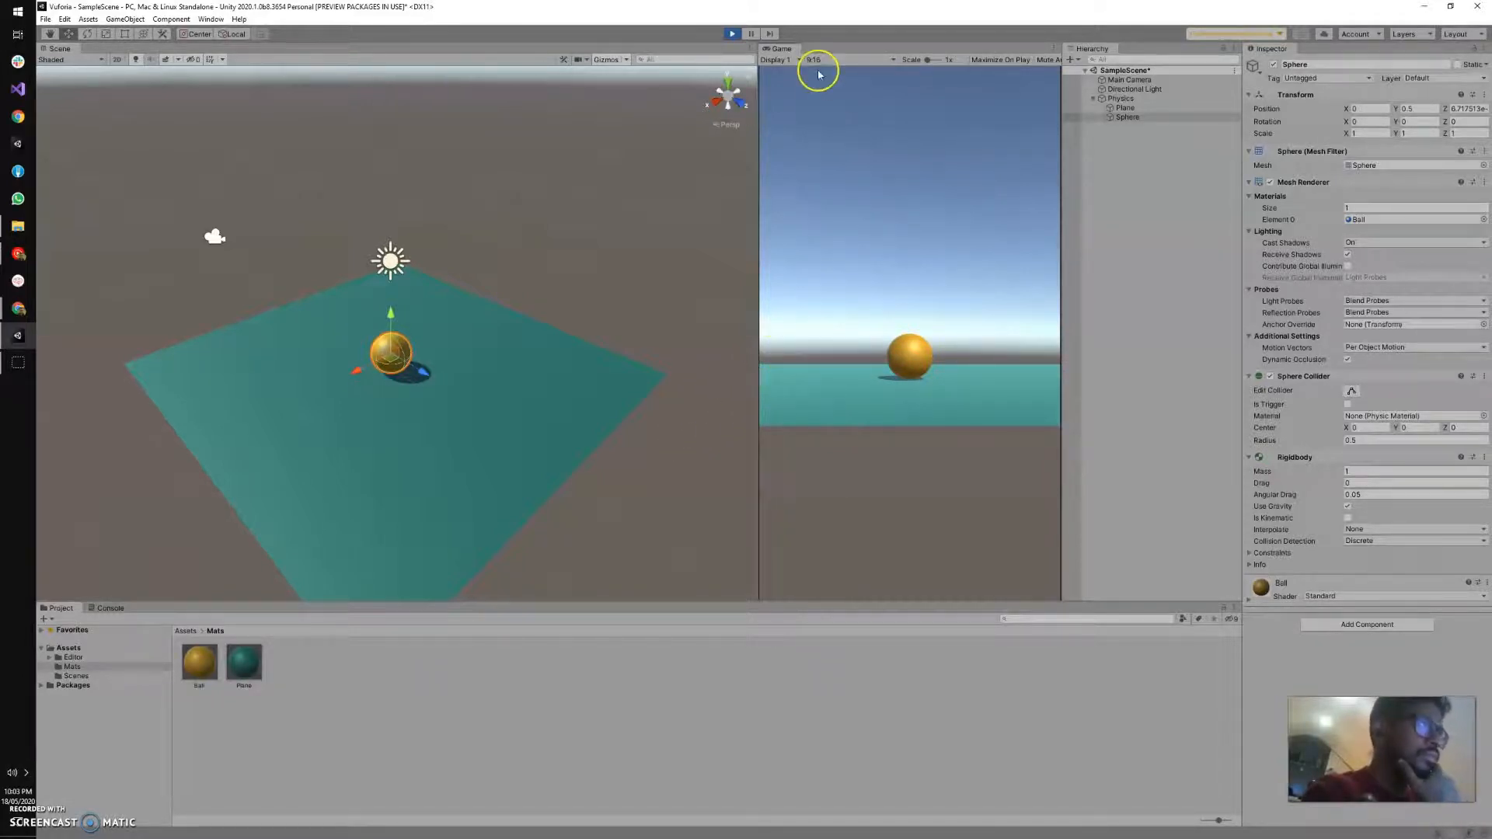
click(734, 35)
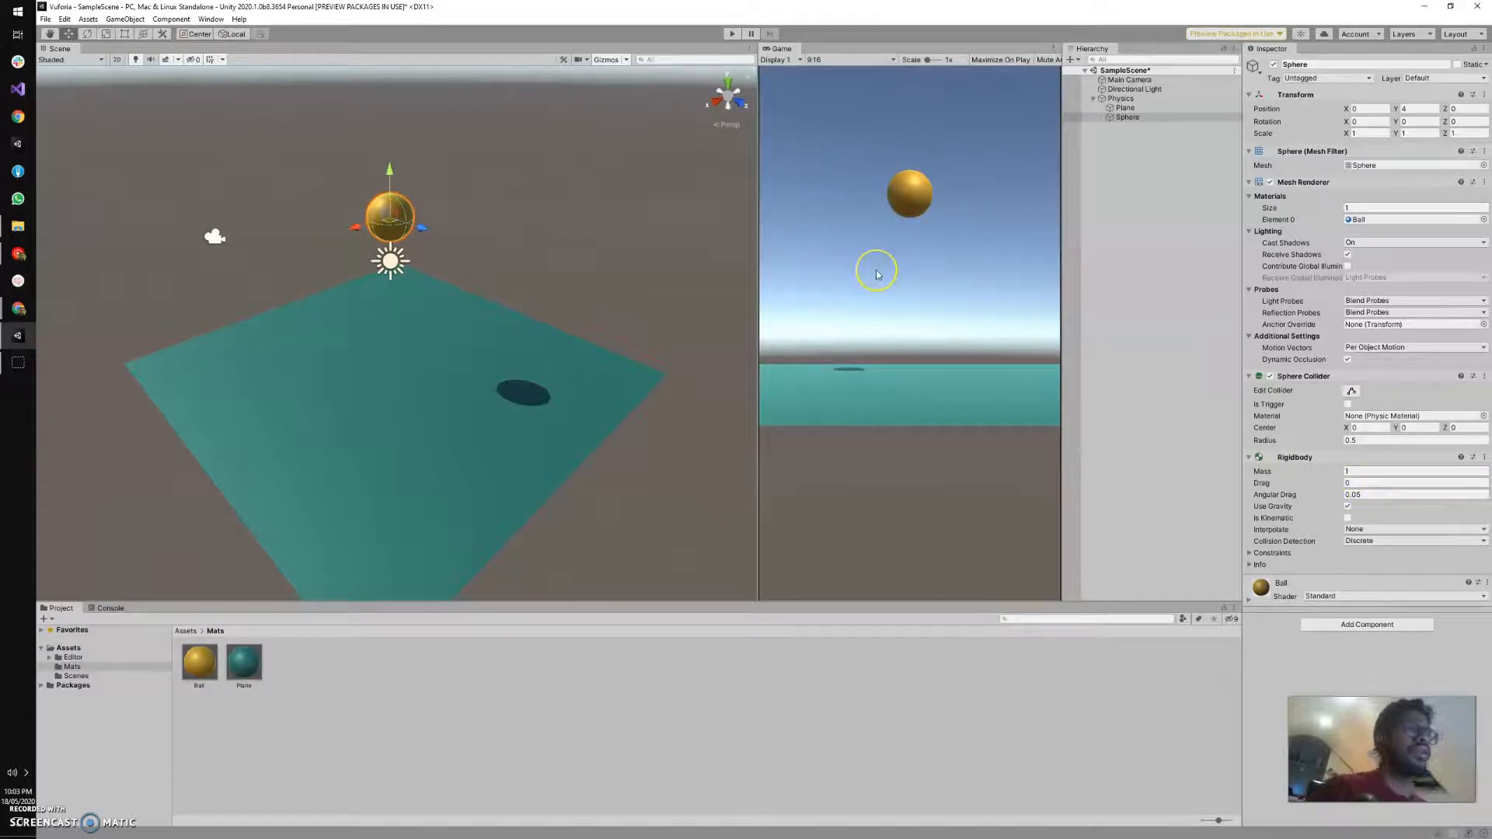
Try tilting the plane with an X rotation of 20, and set the rotation to 10 instead.
click(1125, 108)
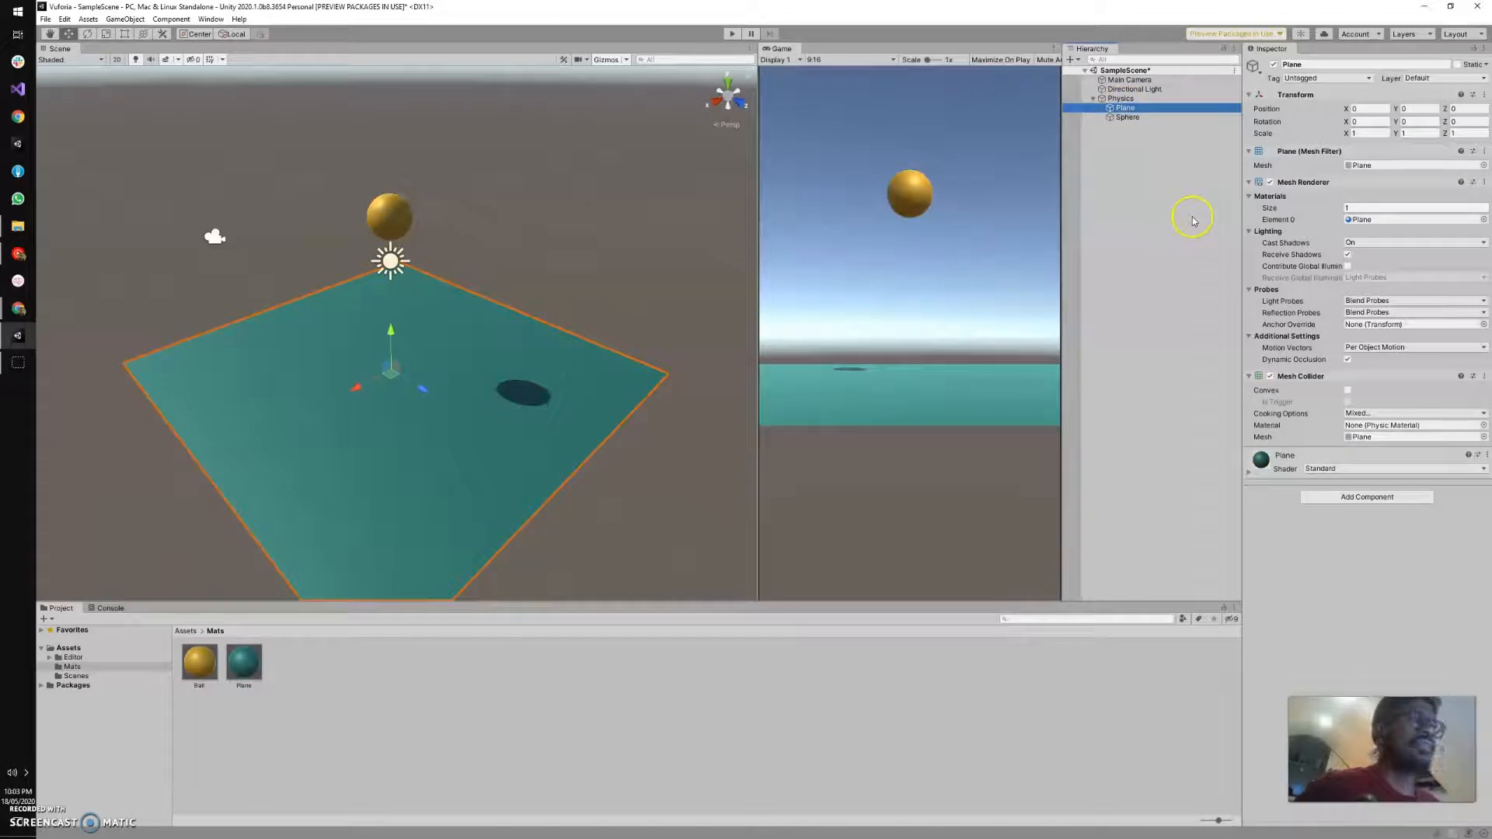
click(1369, 122)
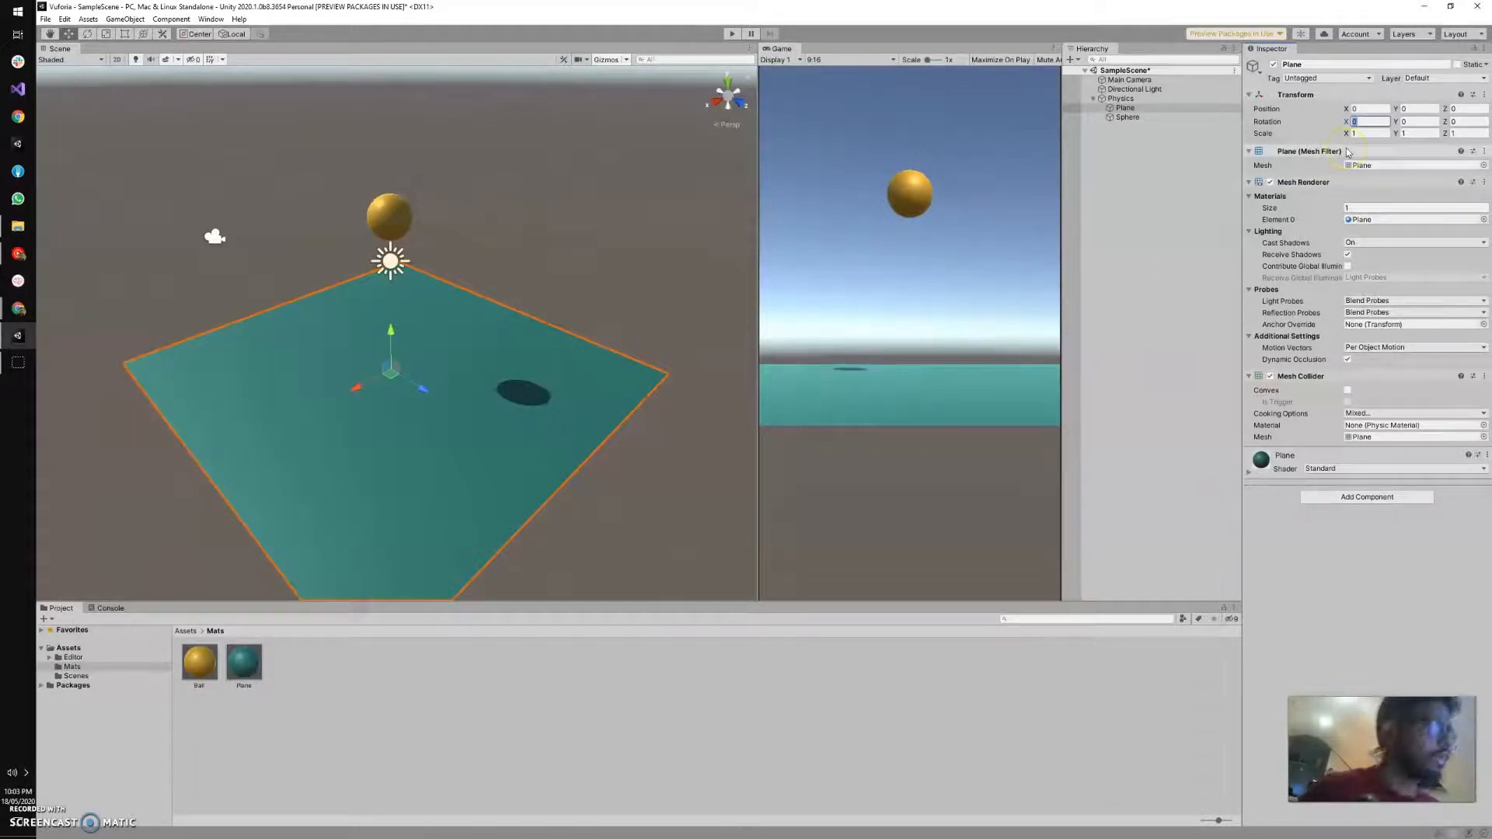
text(20)
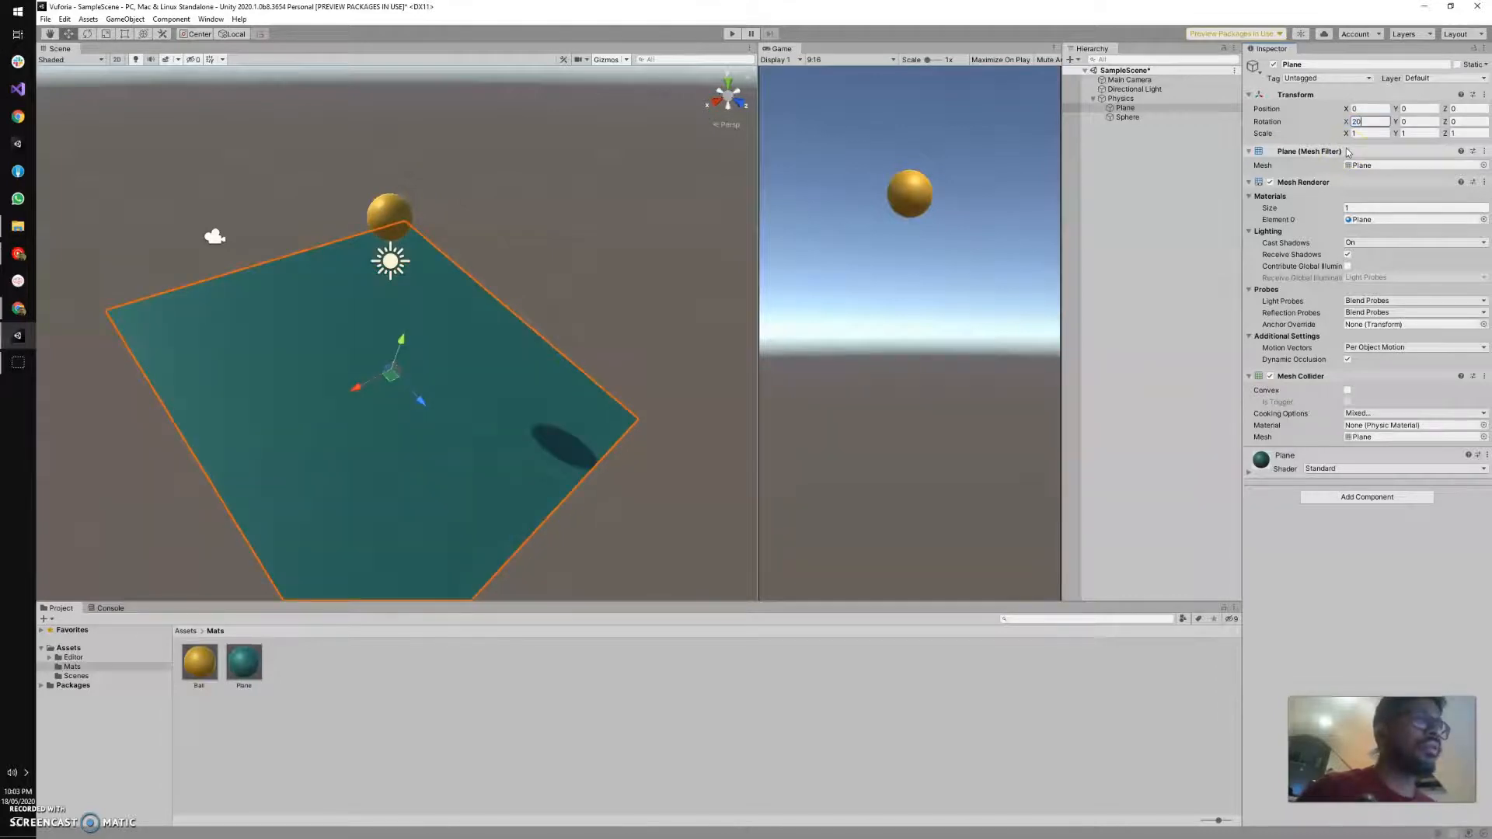
key(BackSpace)
key(BackSpace)
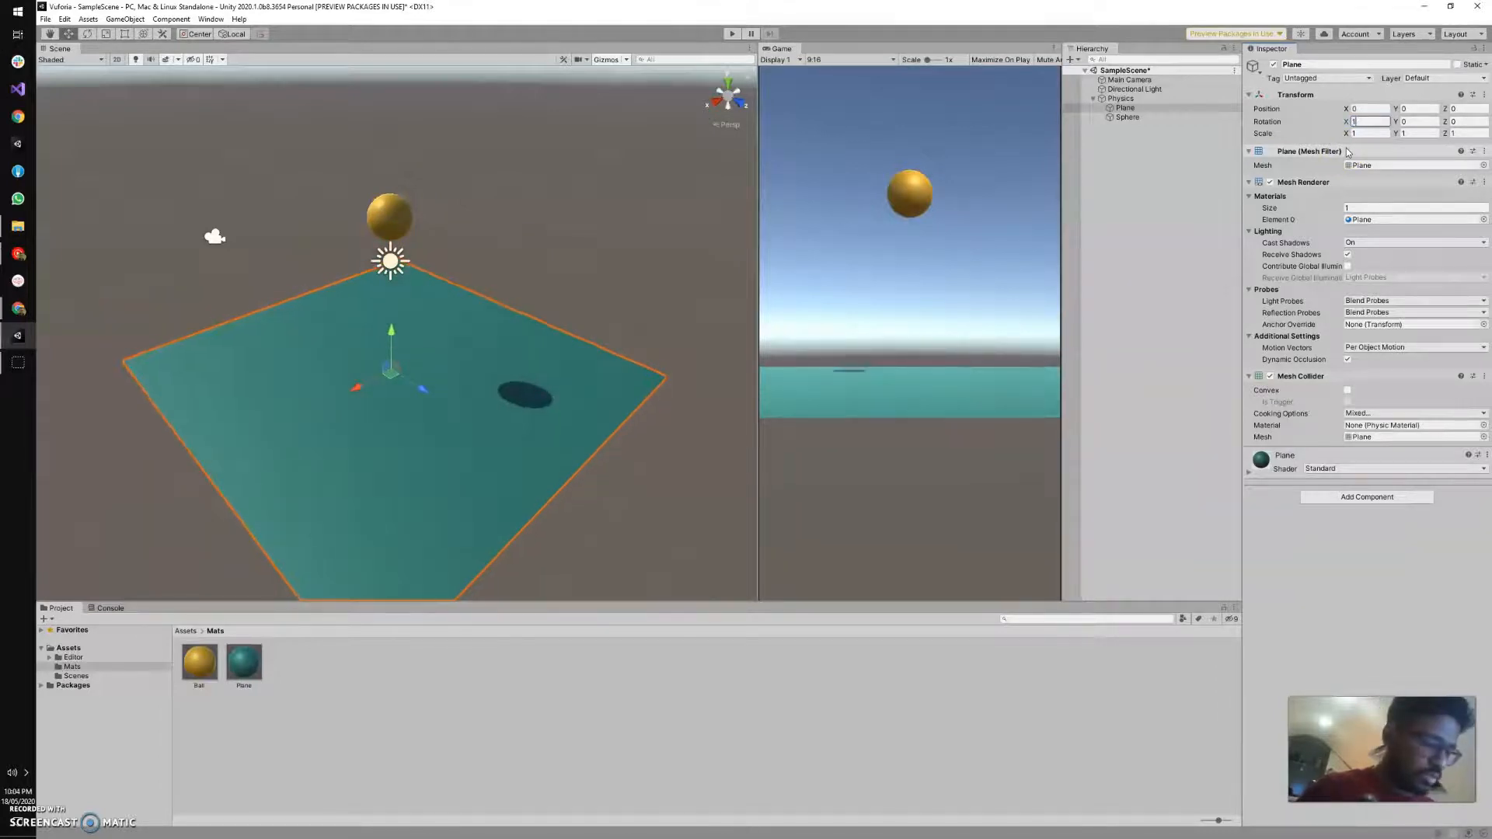
text(10)
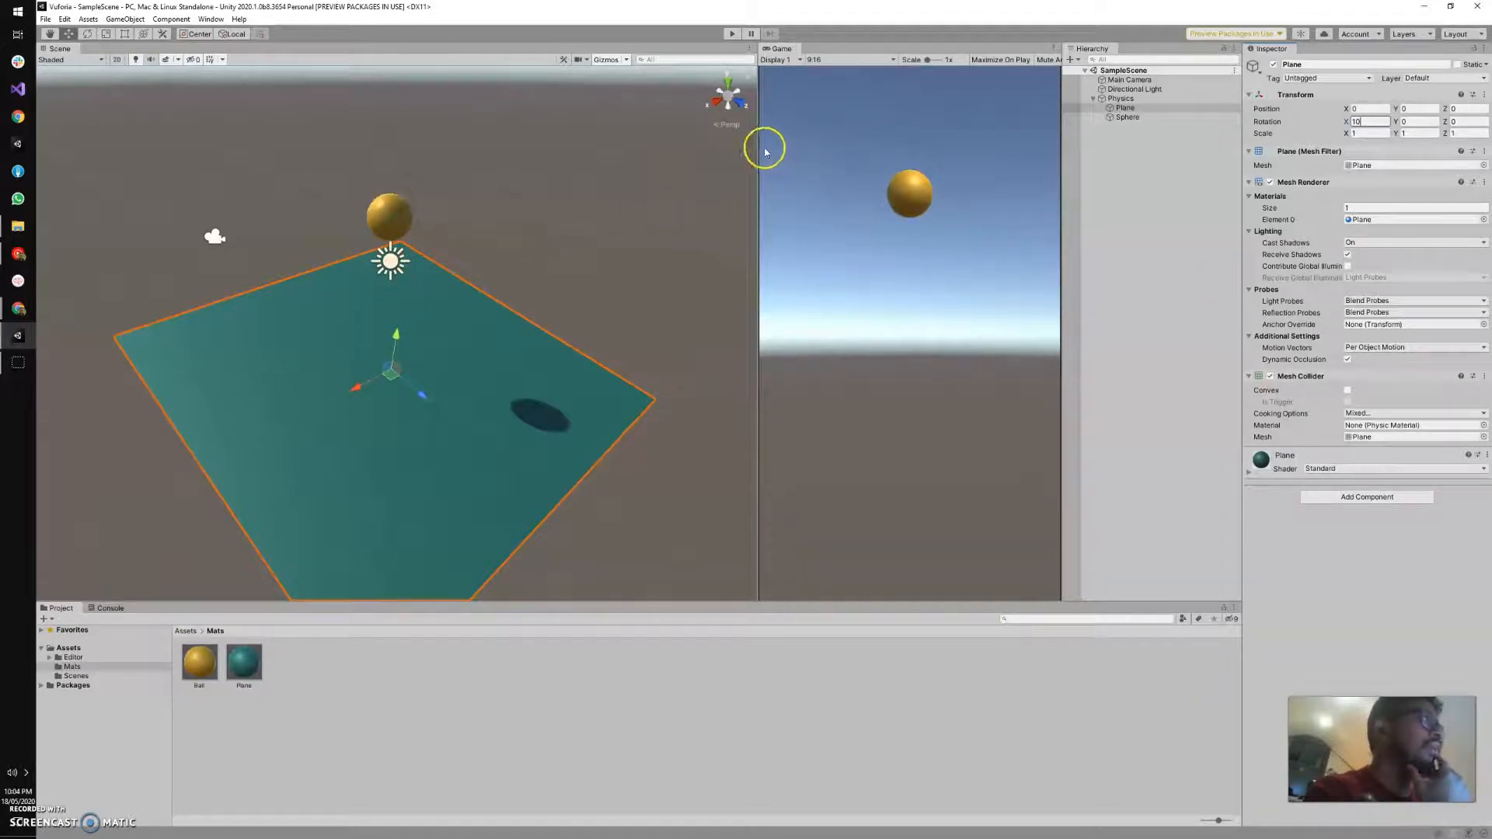
Lower the Main Camera to a Y position of about 0.6, try moving it forward along Z, and undo the forward move.
click(216, 235)
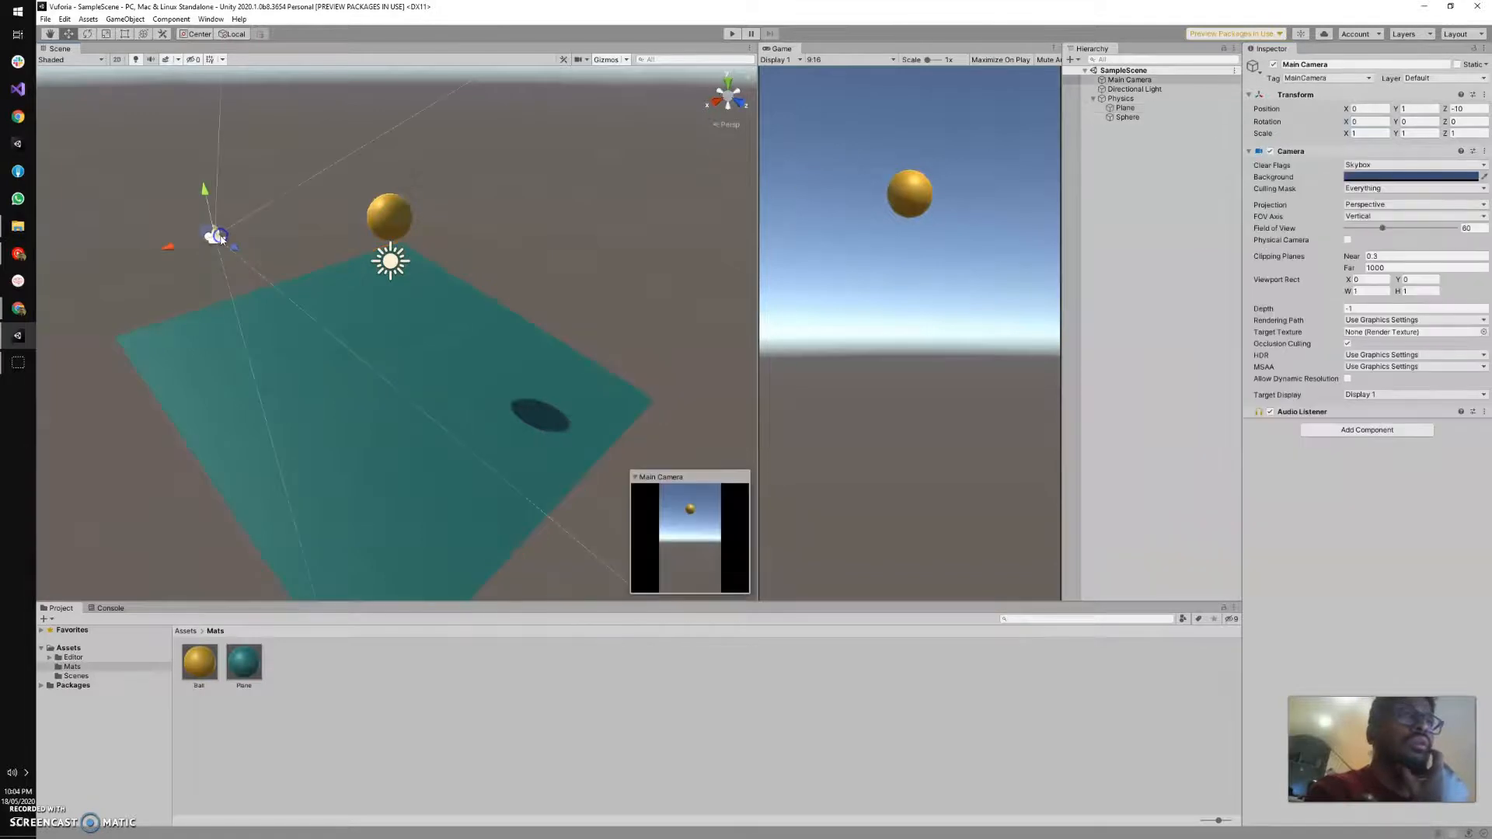
drag(203, 192, 205, 193)
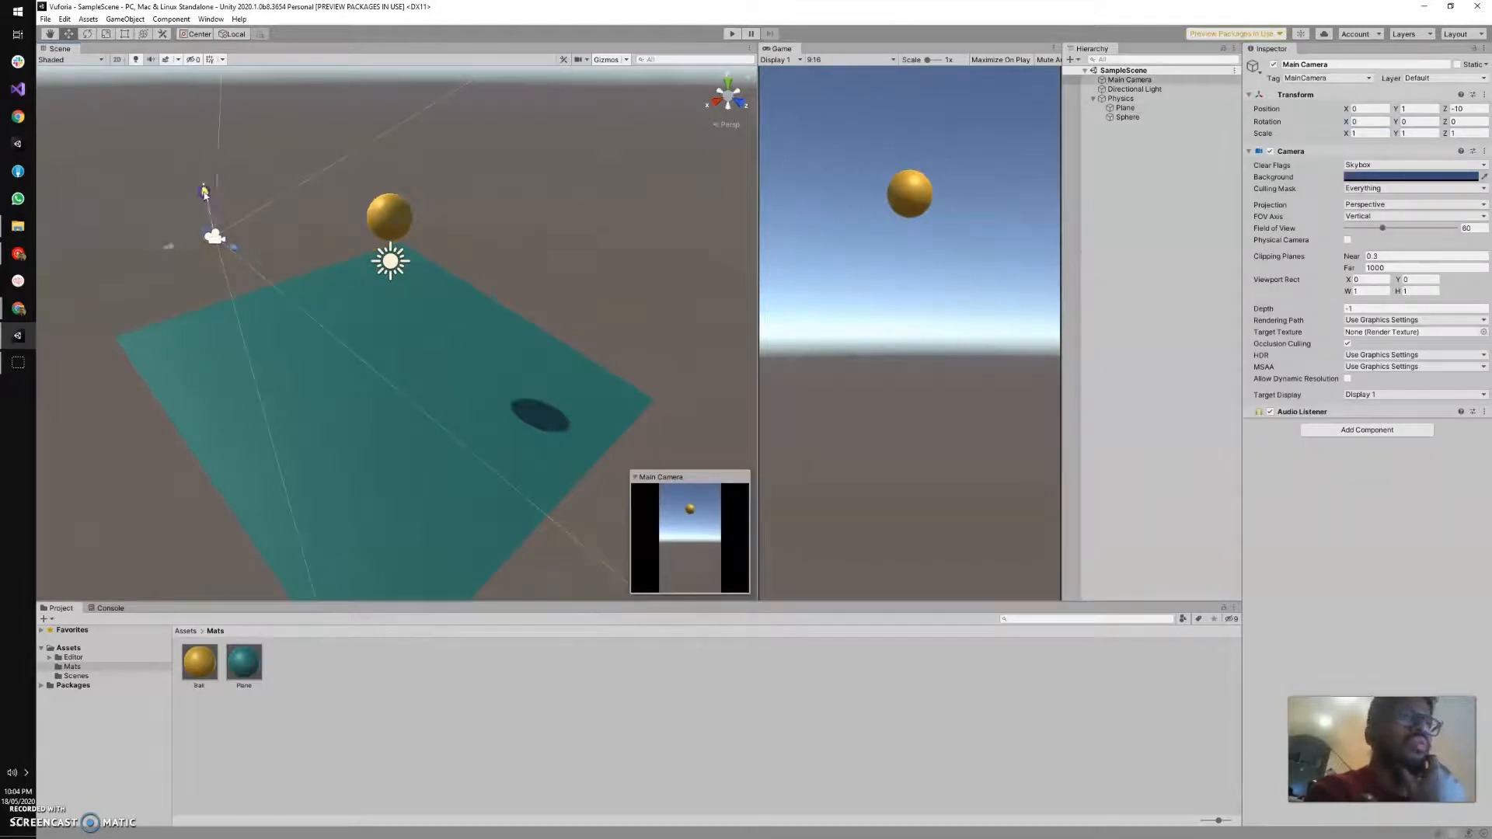
drag(229, 247, 450, 303)
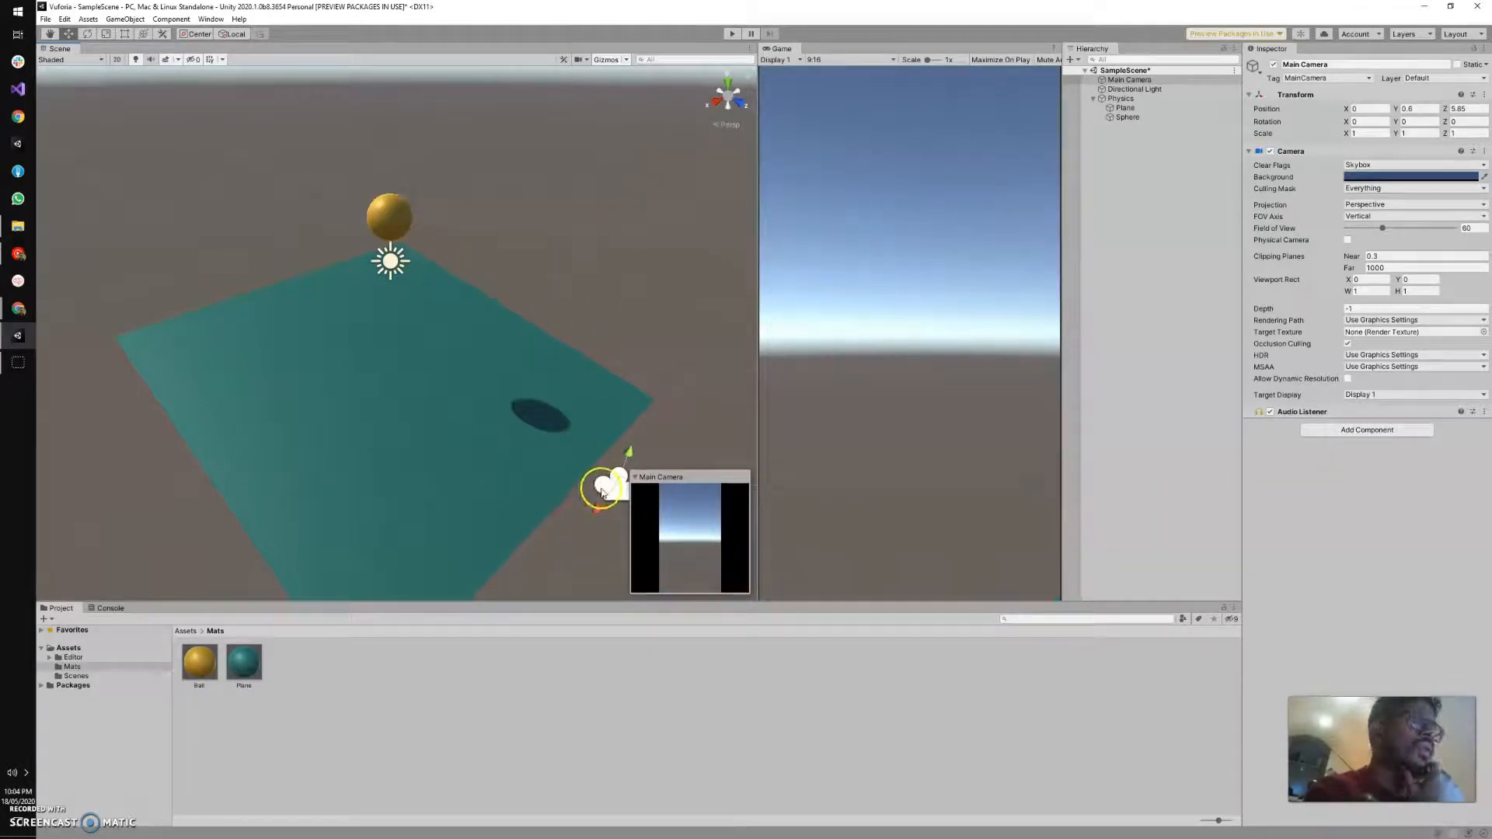
key(ctrl+z)
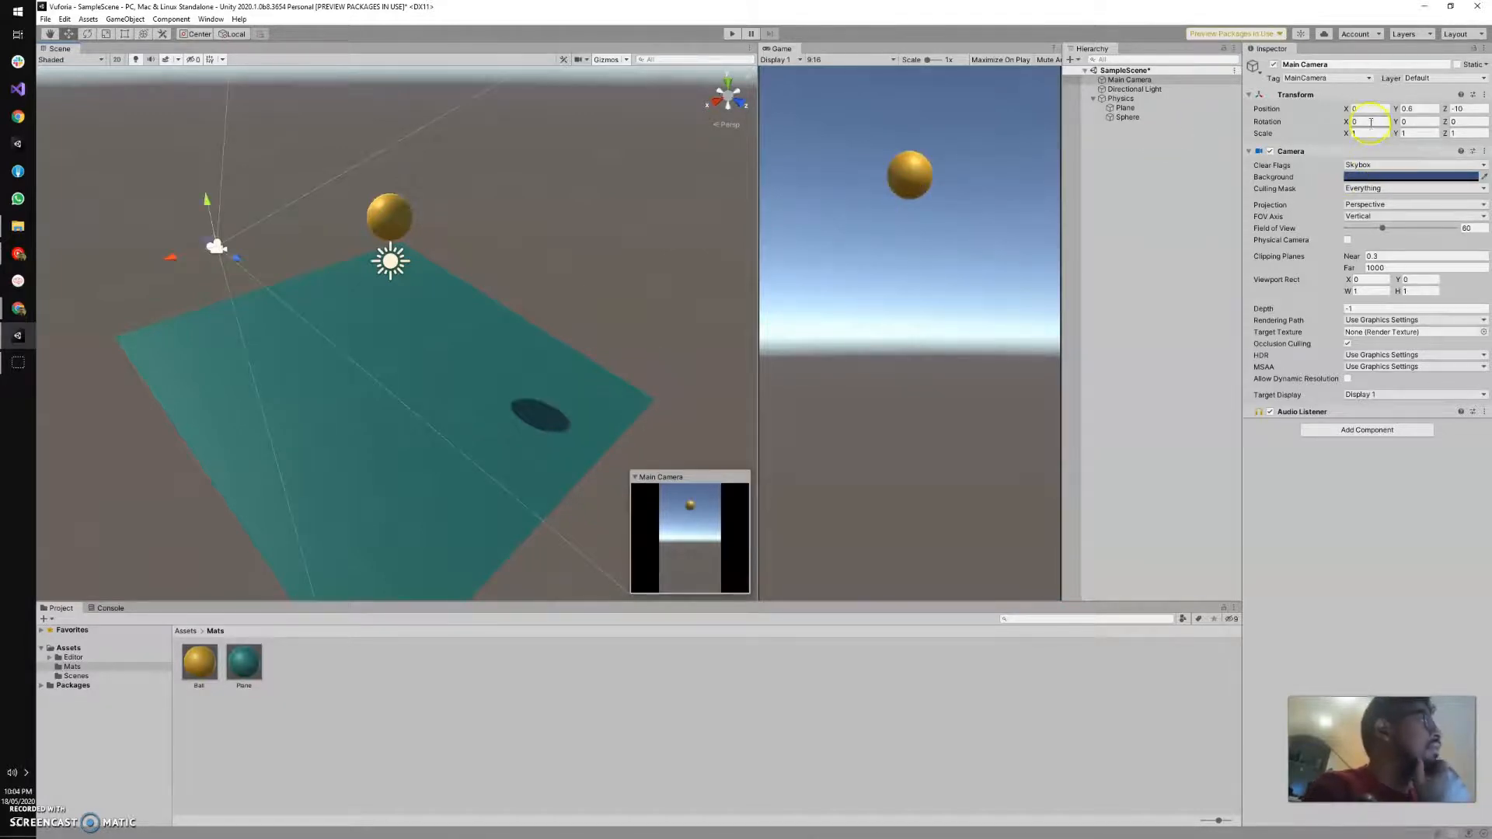
Tilt the plane toward the camera by setting its X rotation to -10.
click(1125, 107)
click(1371, 122)
text(10)
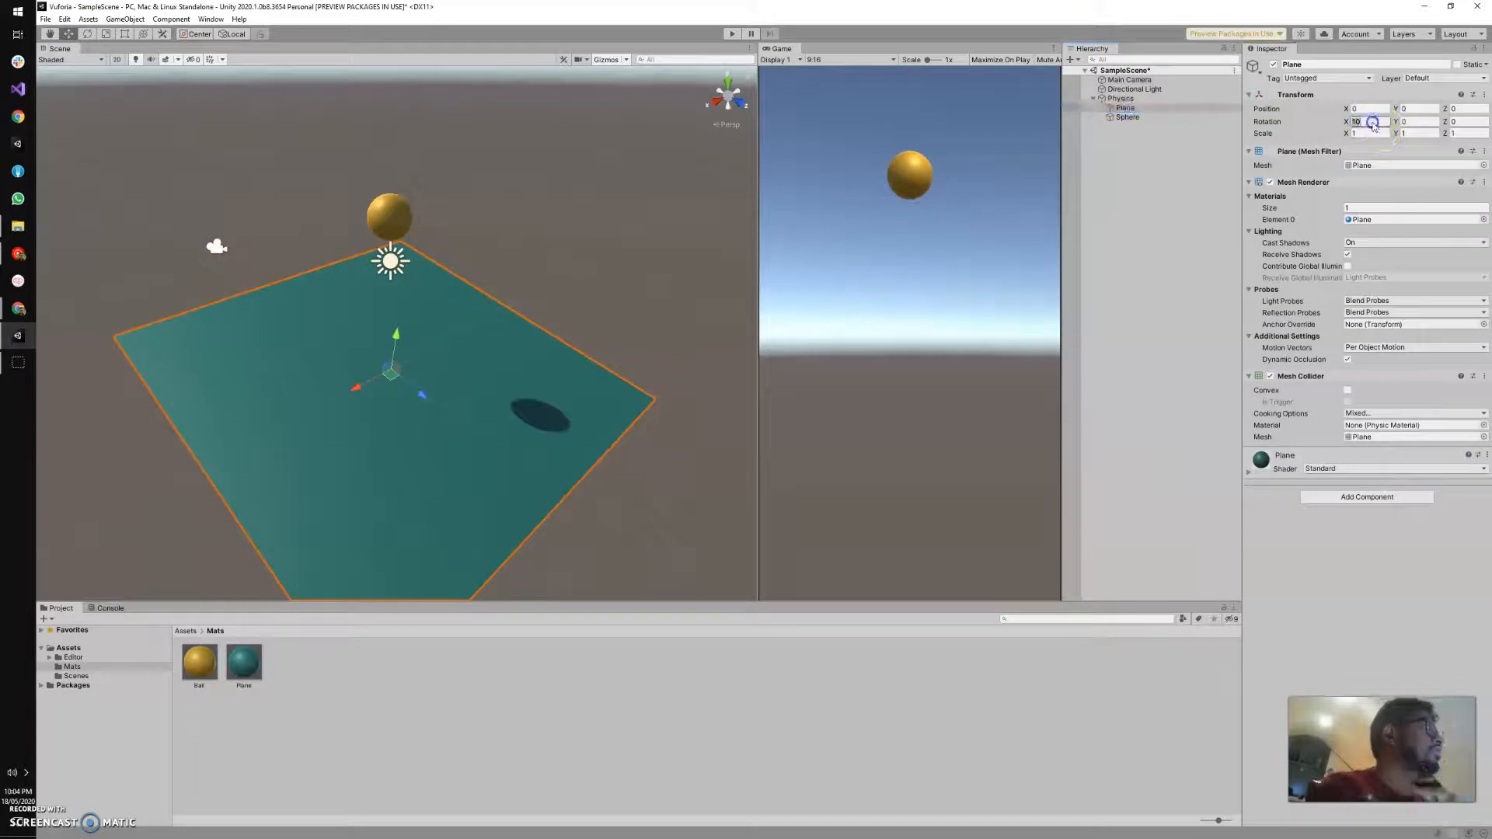
text(-1)
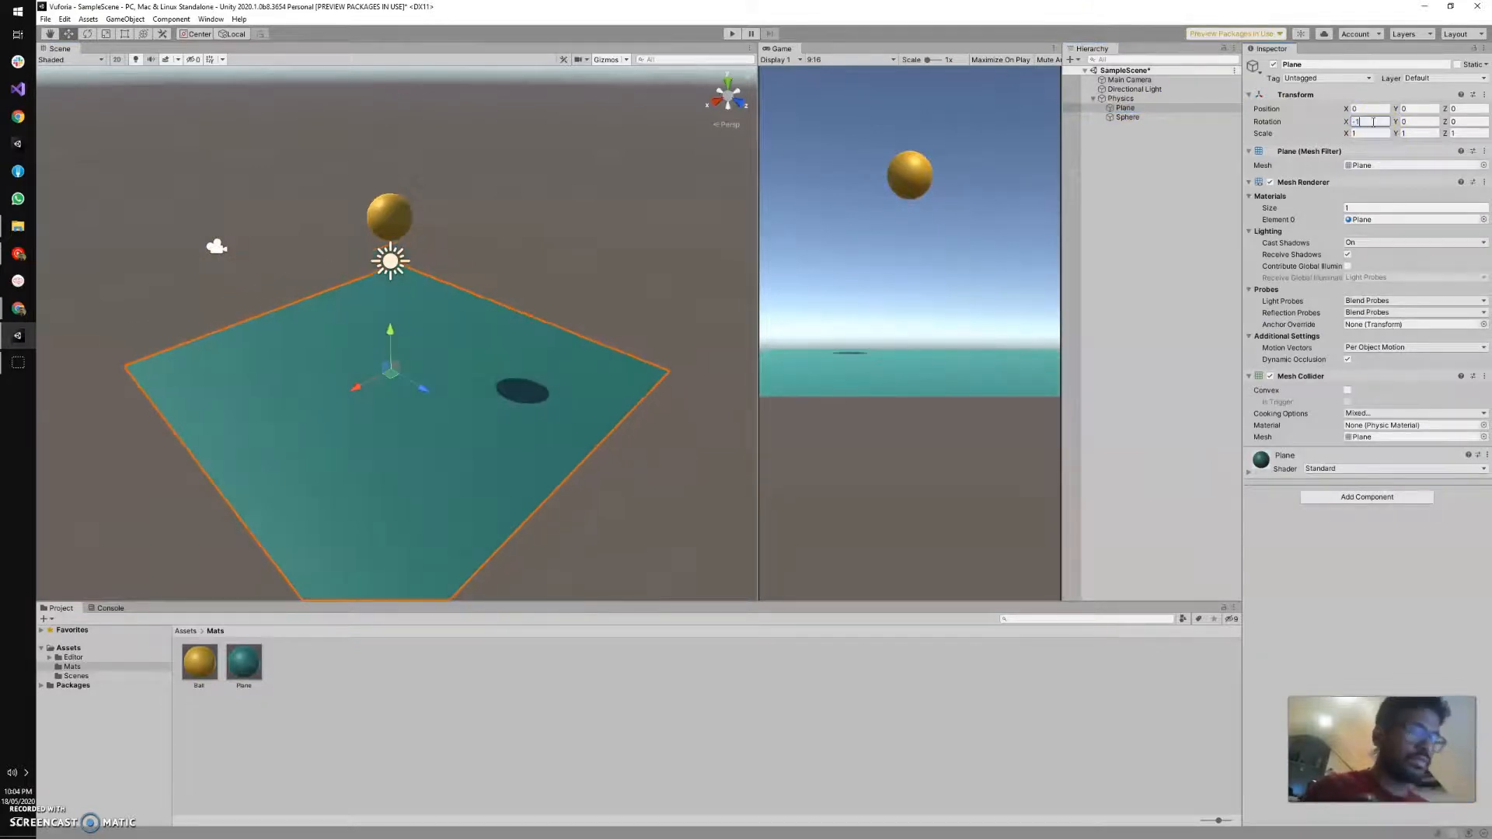
text(0)
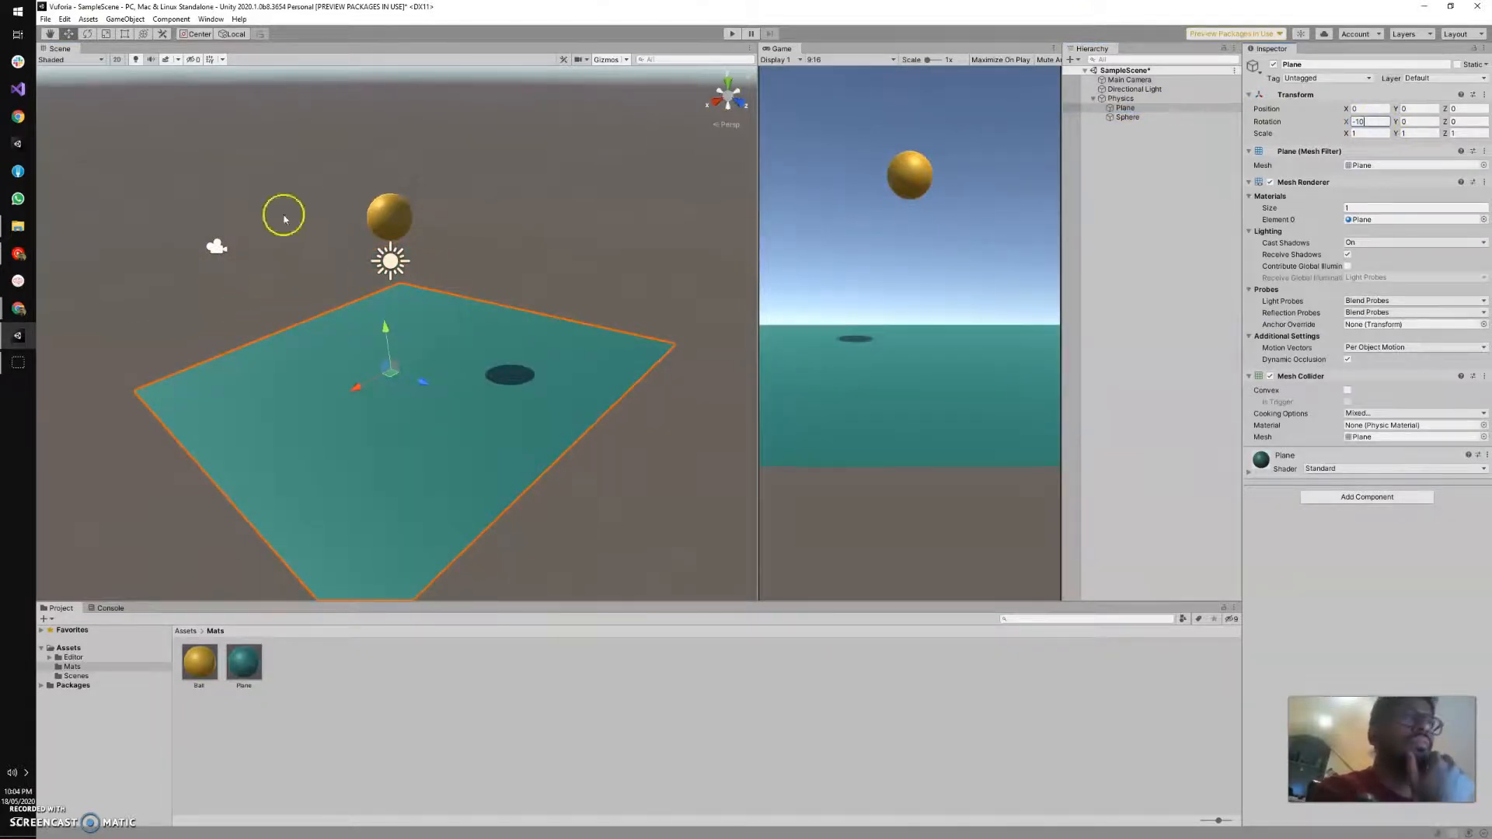
Raise the Main Camera to a Y position of about 3.9 and set its X rotation to 20.
click(215, 246)
drag(206, 200, 193, 122)
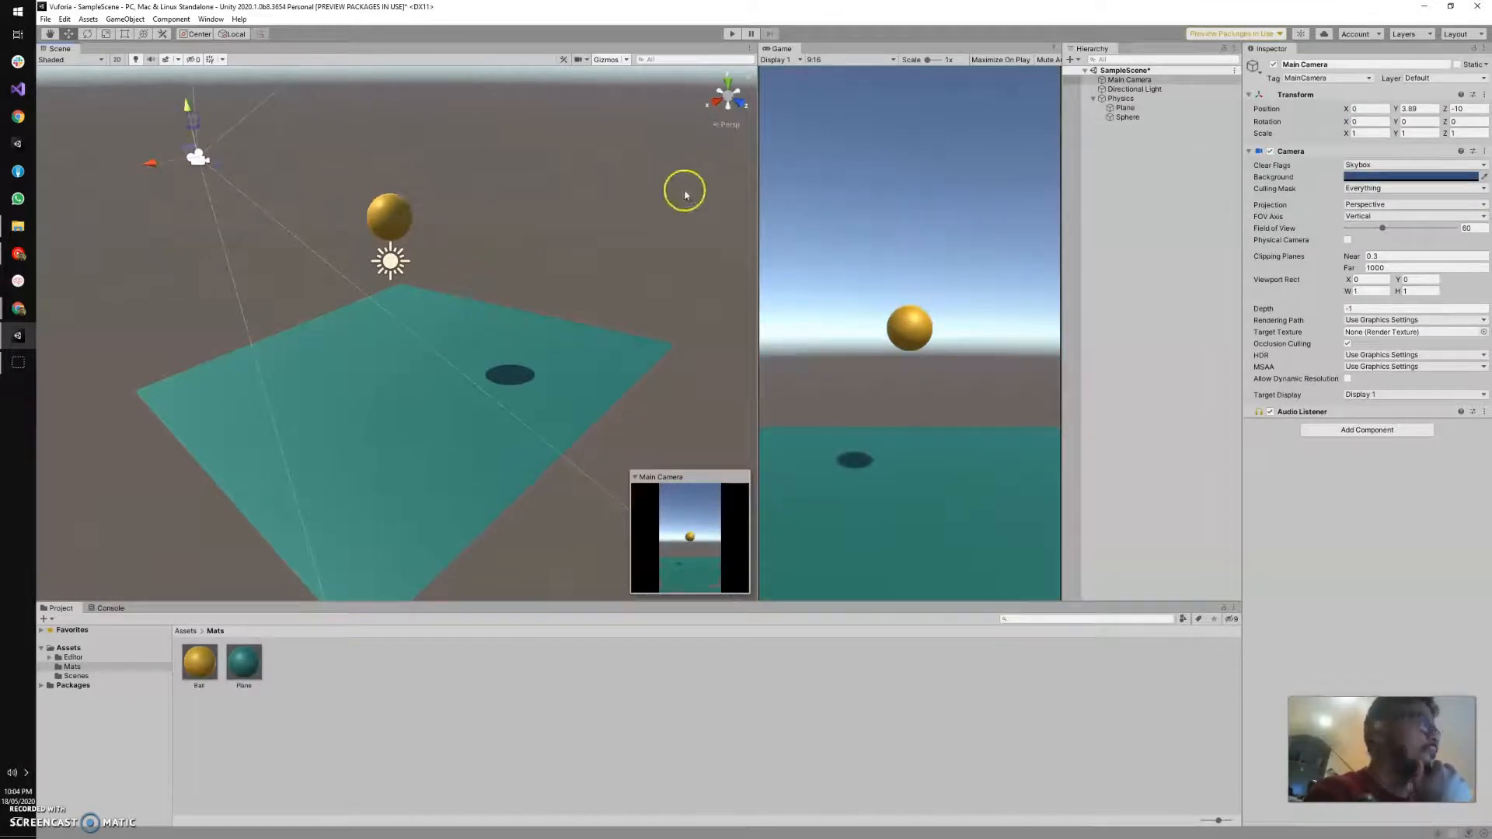
click(1430, 110)
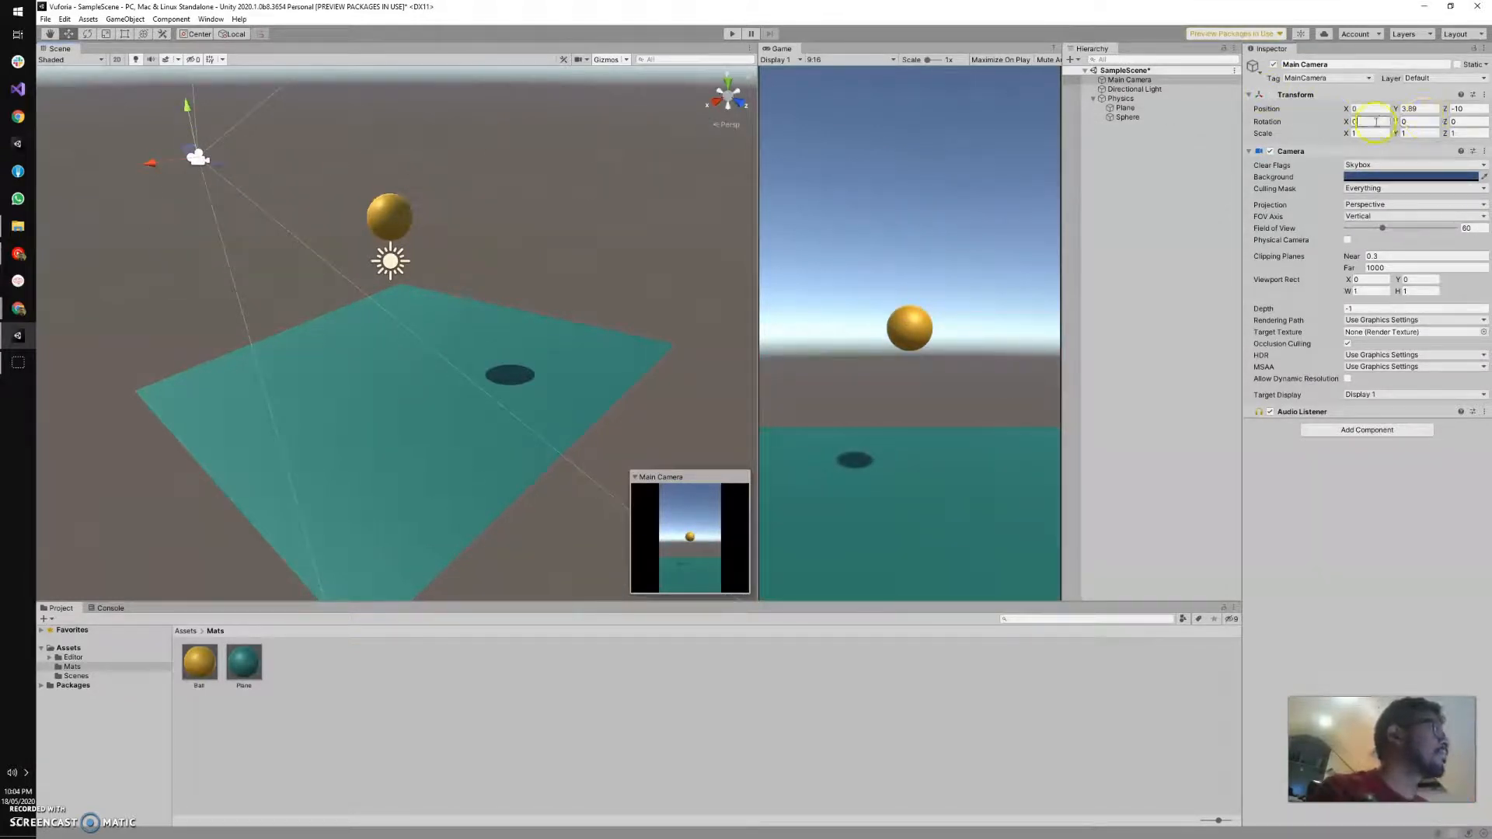
text(20)
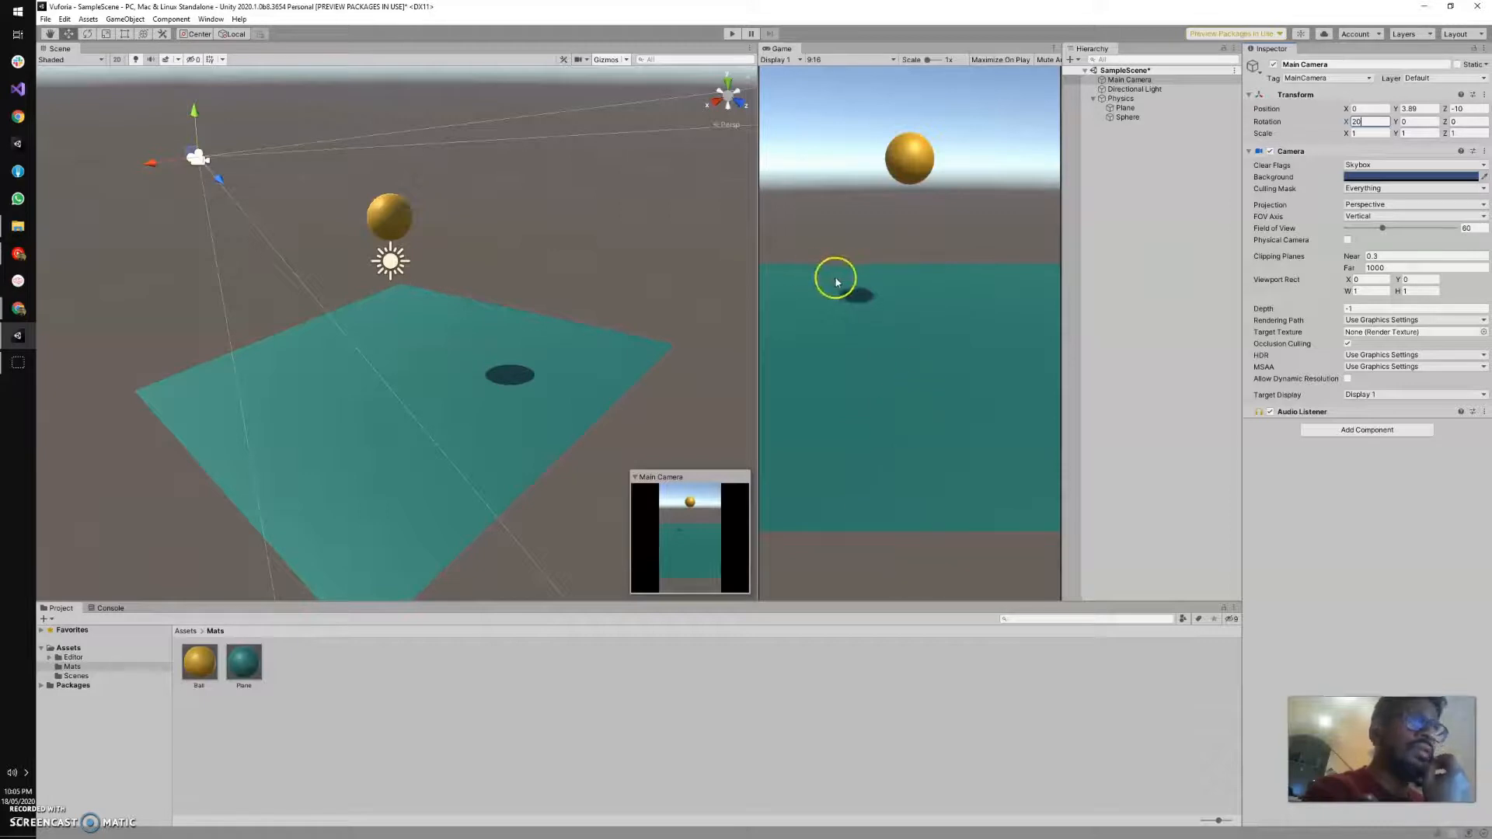
Run the scene in Play mode to test the sphere's motion on the tilted plane, and stop it.
click(732, 33)
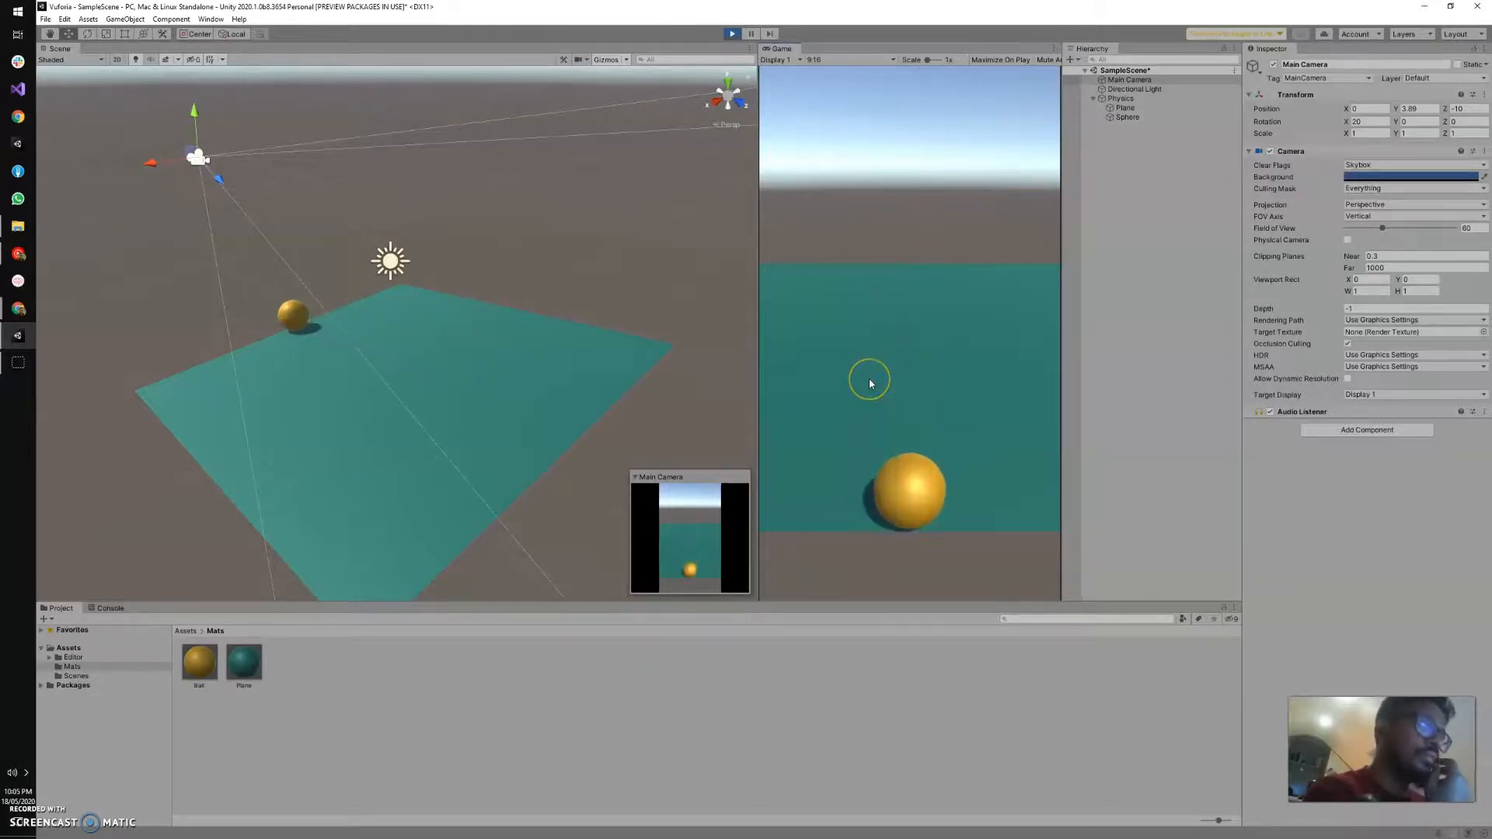
click(729, 34)
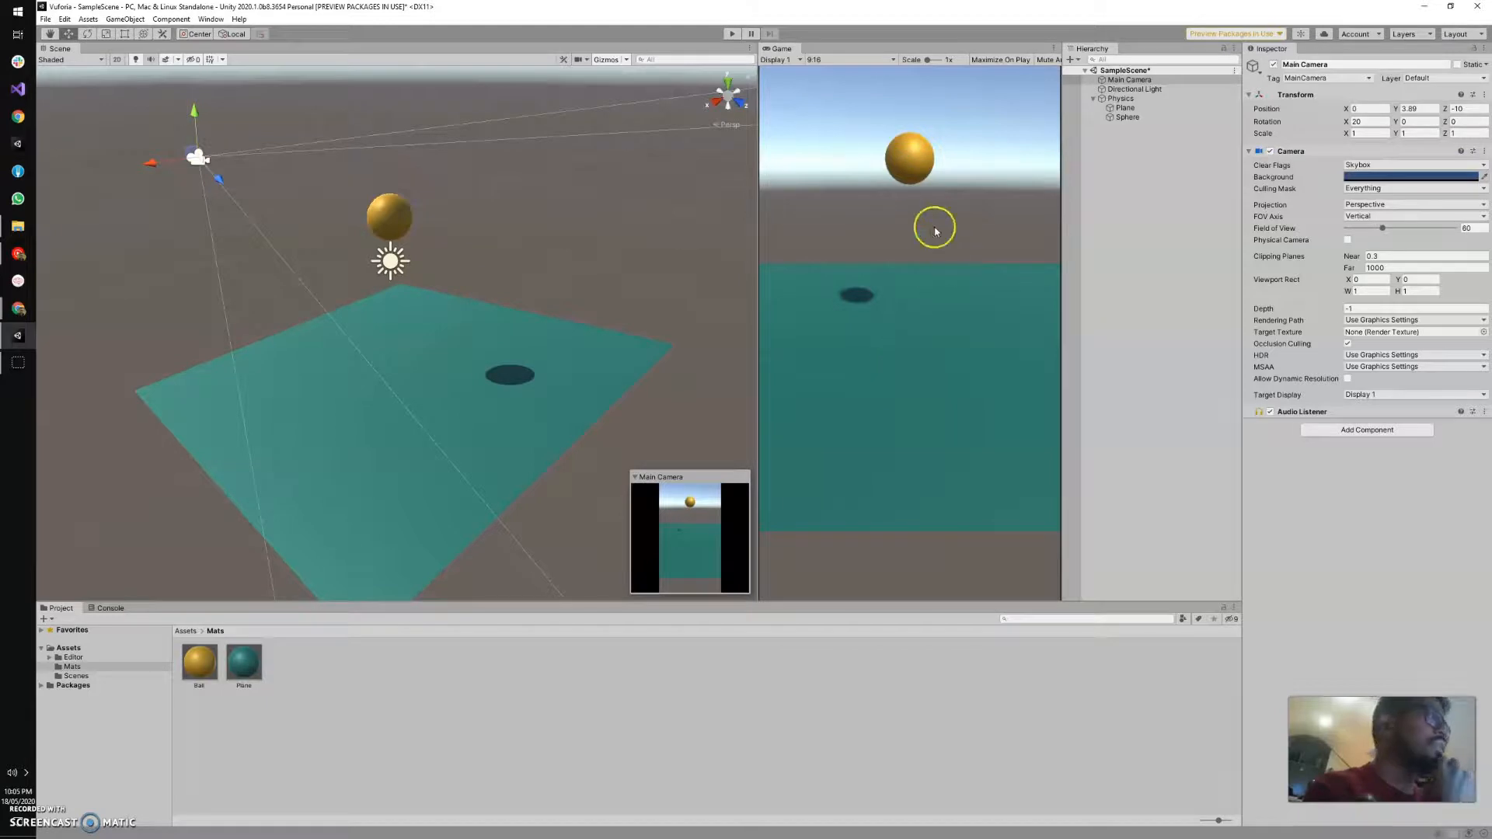
Add a Cloth component to the sphere and review its settings.
click(1125, 108)
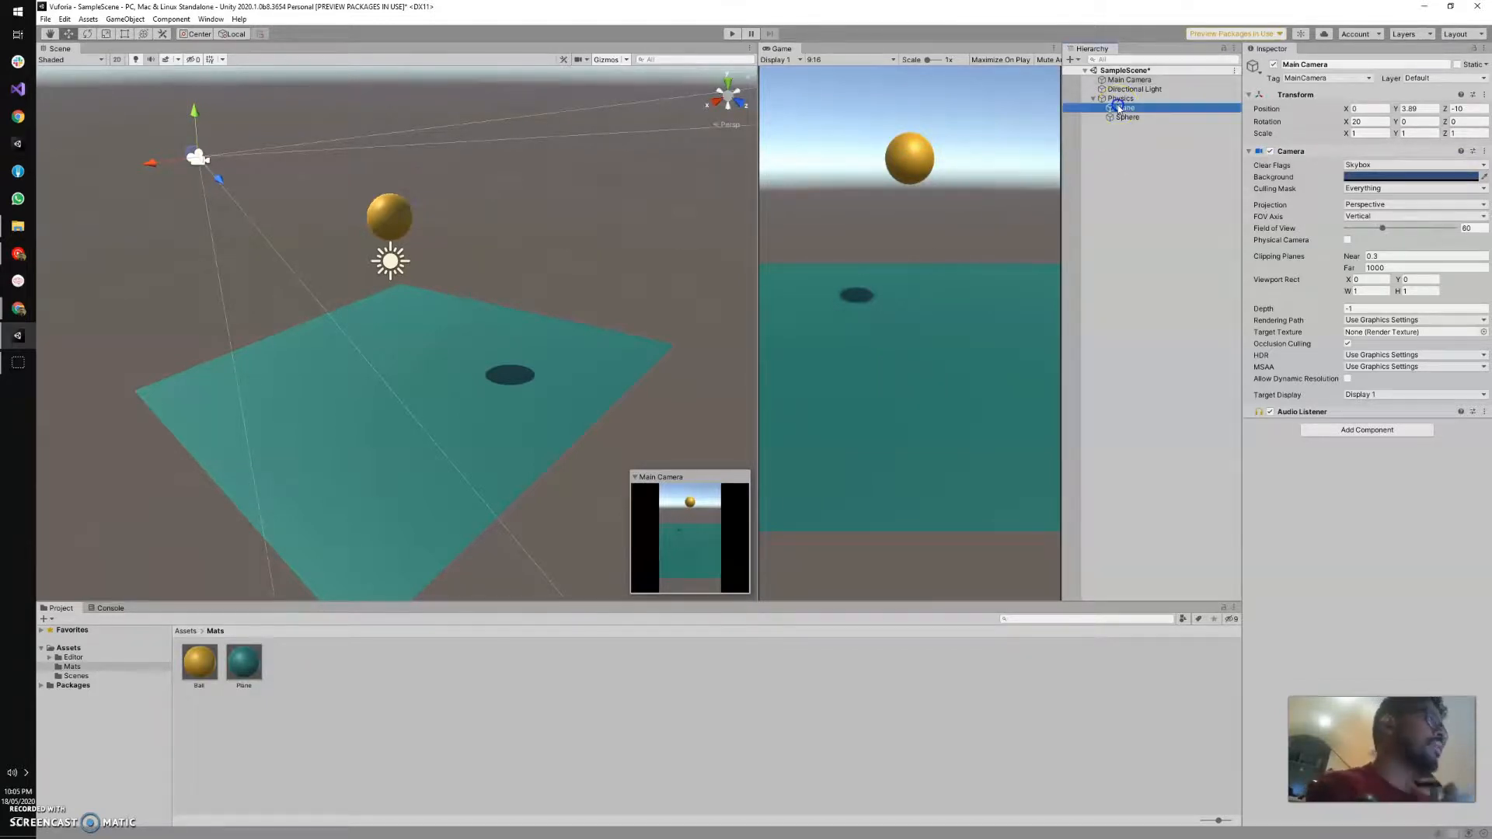
click(1127, 117)
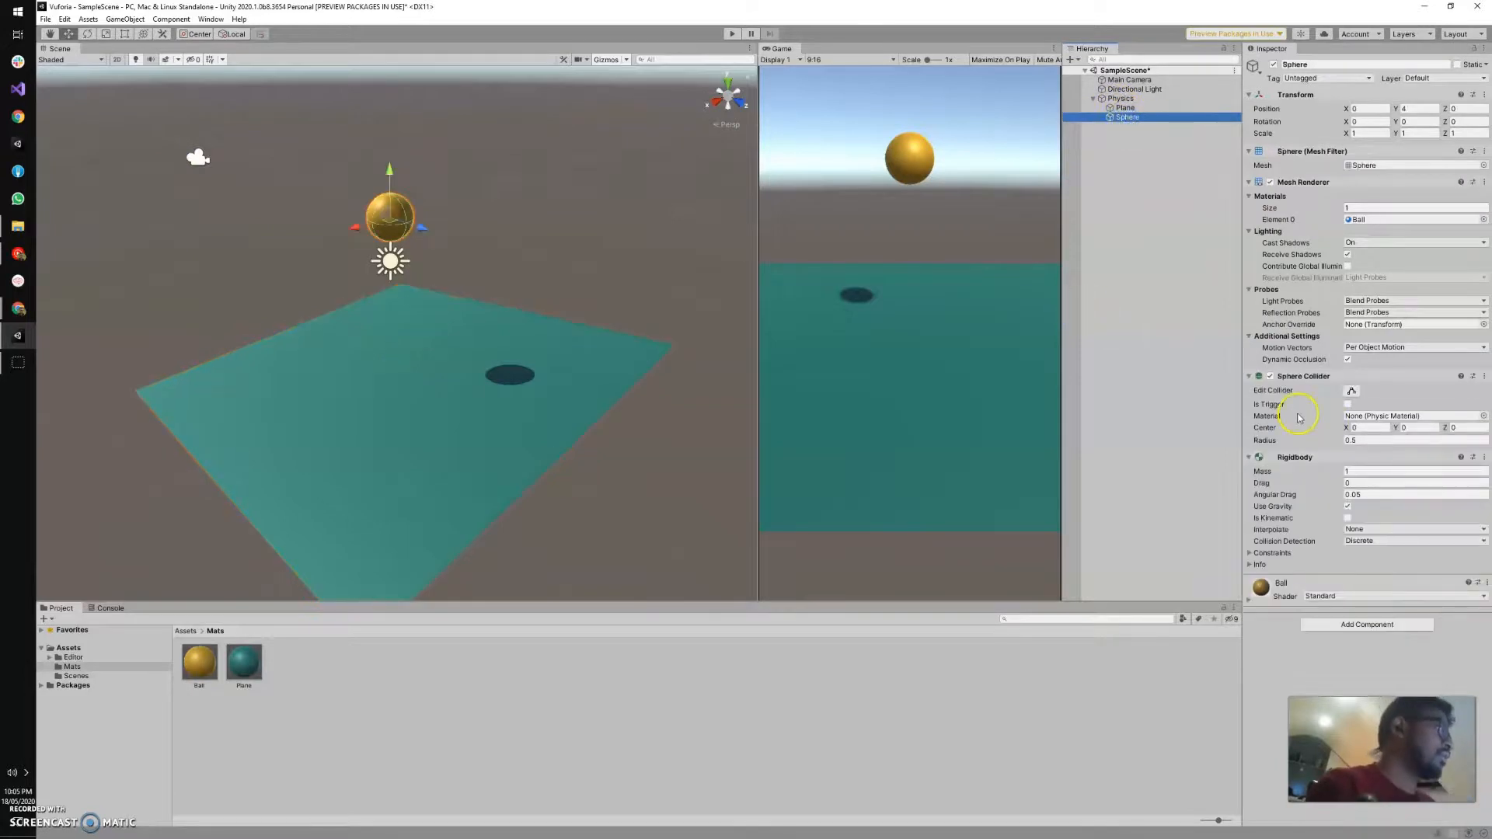
click(1364, 626)
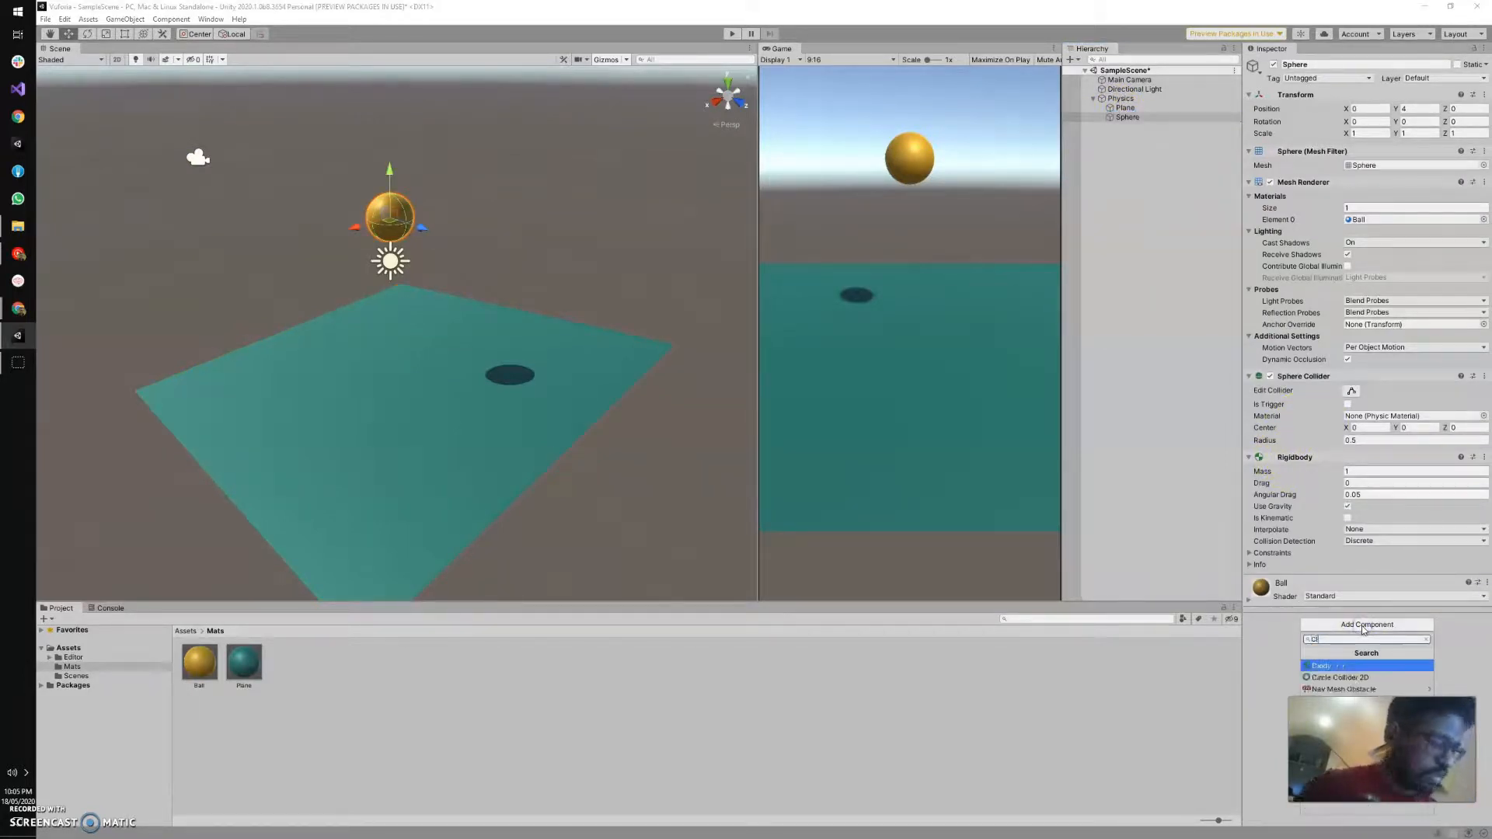
click(1322, 666)
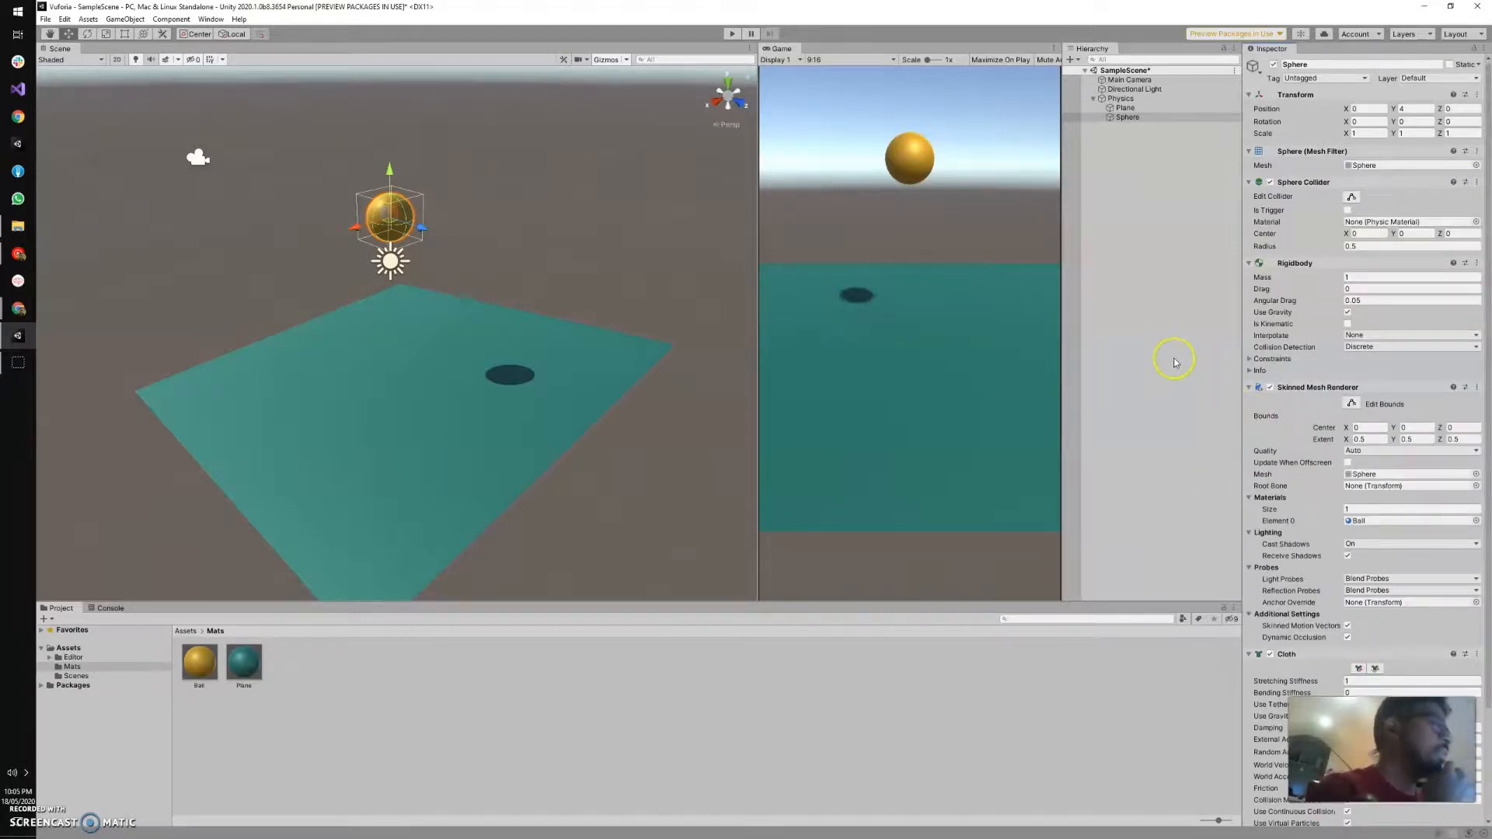
scroll(1297, 417, down, 4)
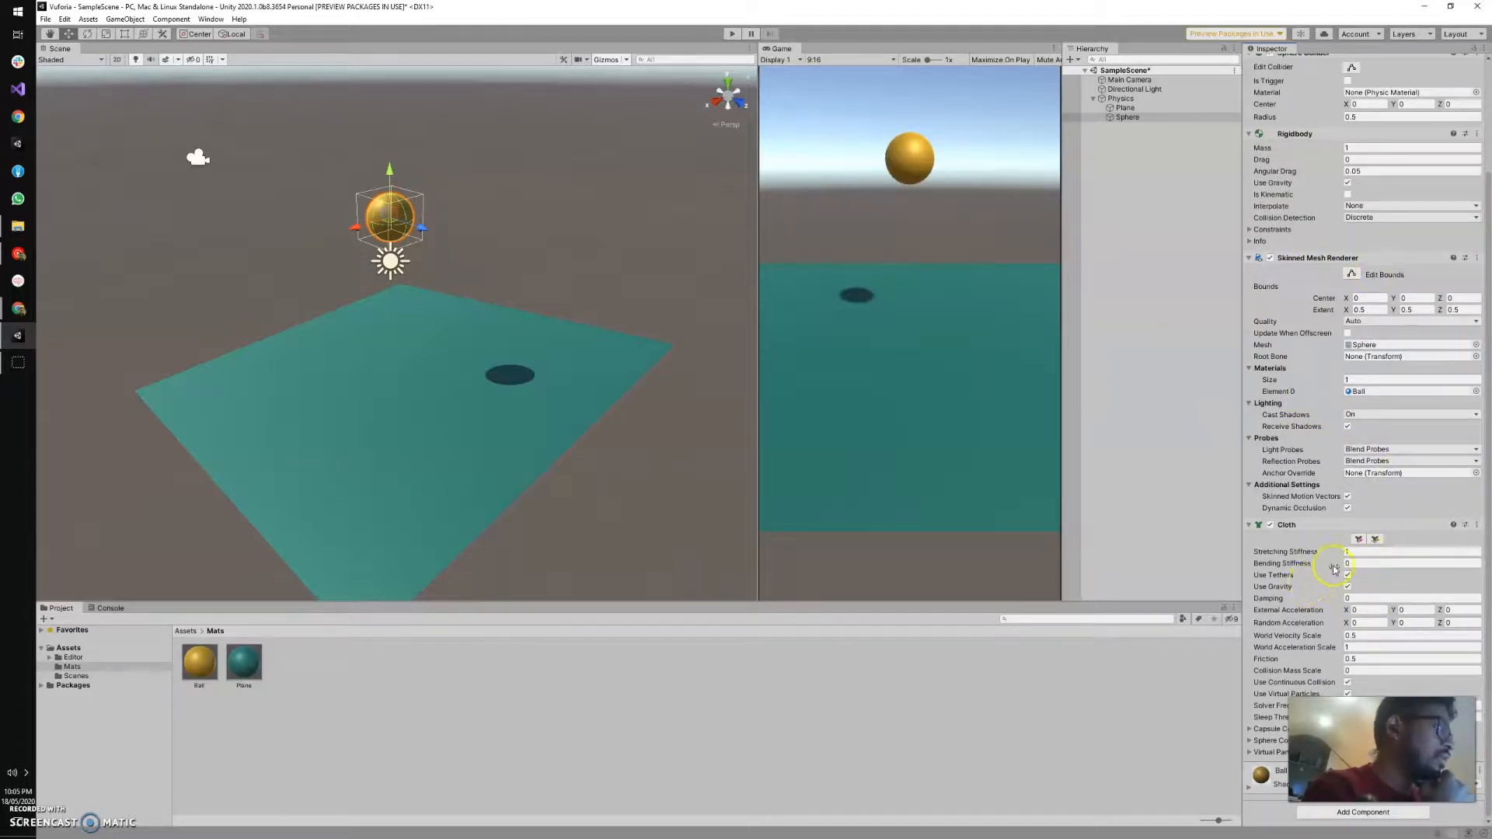
Test the sphere's cloth behaviour in Play mode, and stop the run.
click(732, 33)
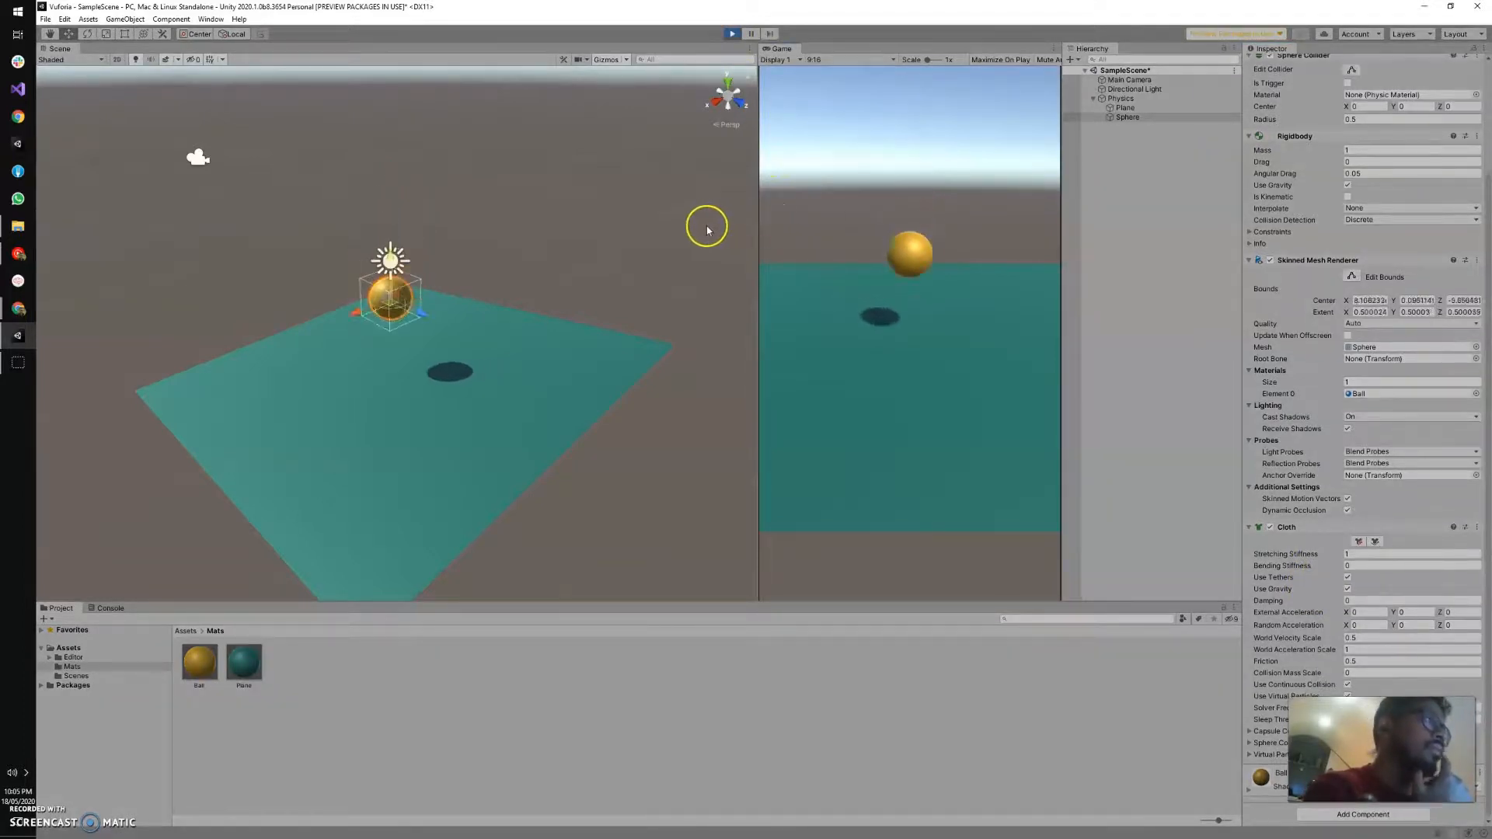
click(732, 33)
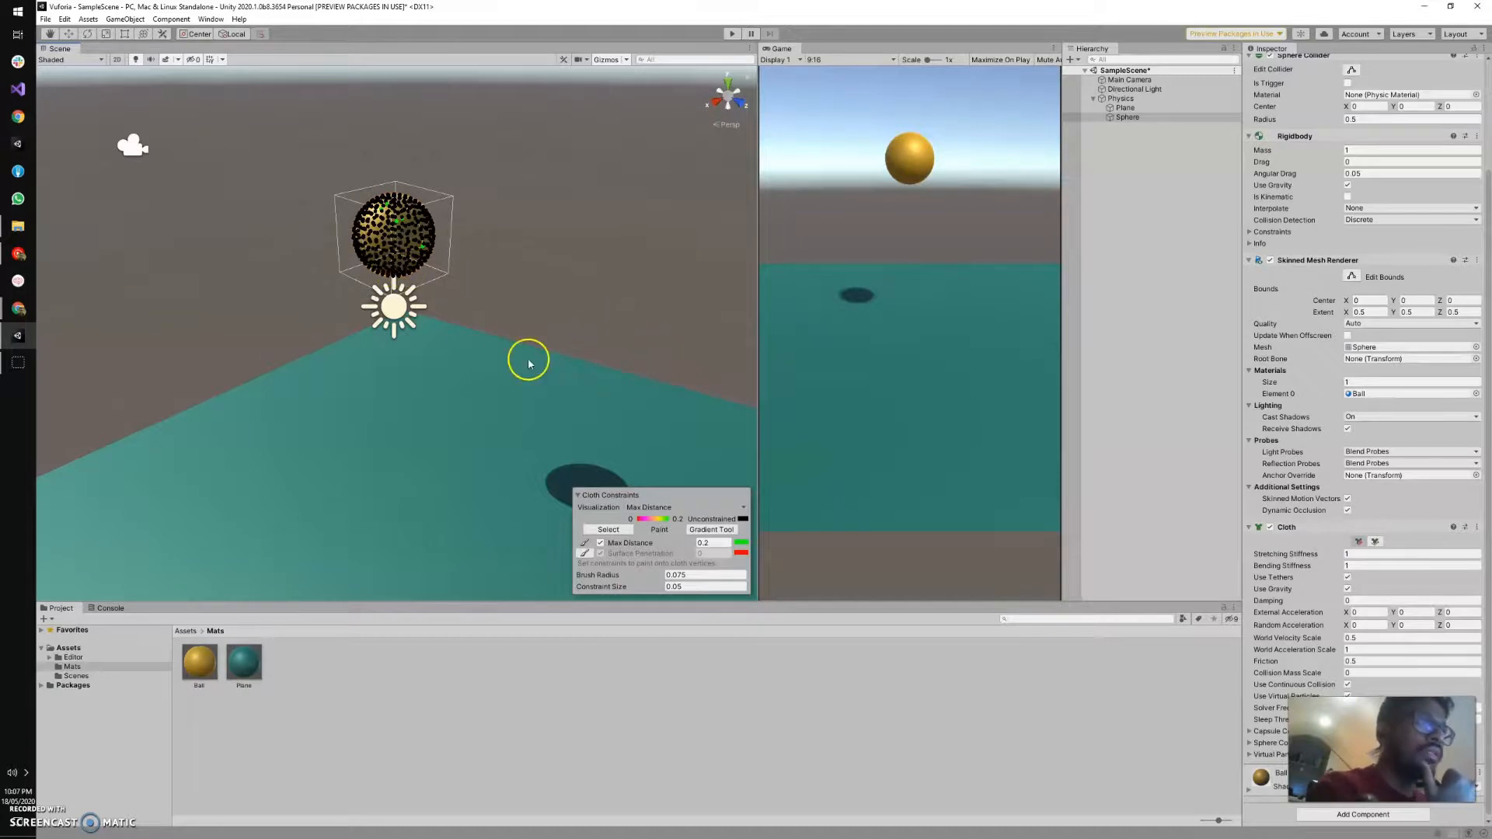
Paint cloth constraints over the sphere's vertices with a Max Distance of 0.2, and close the constraint editing.
click(1359, 543)
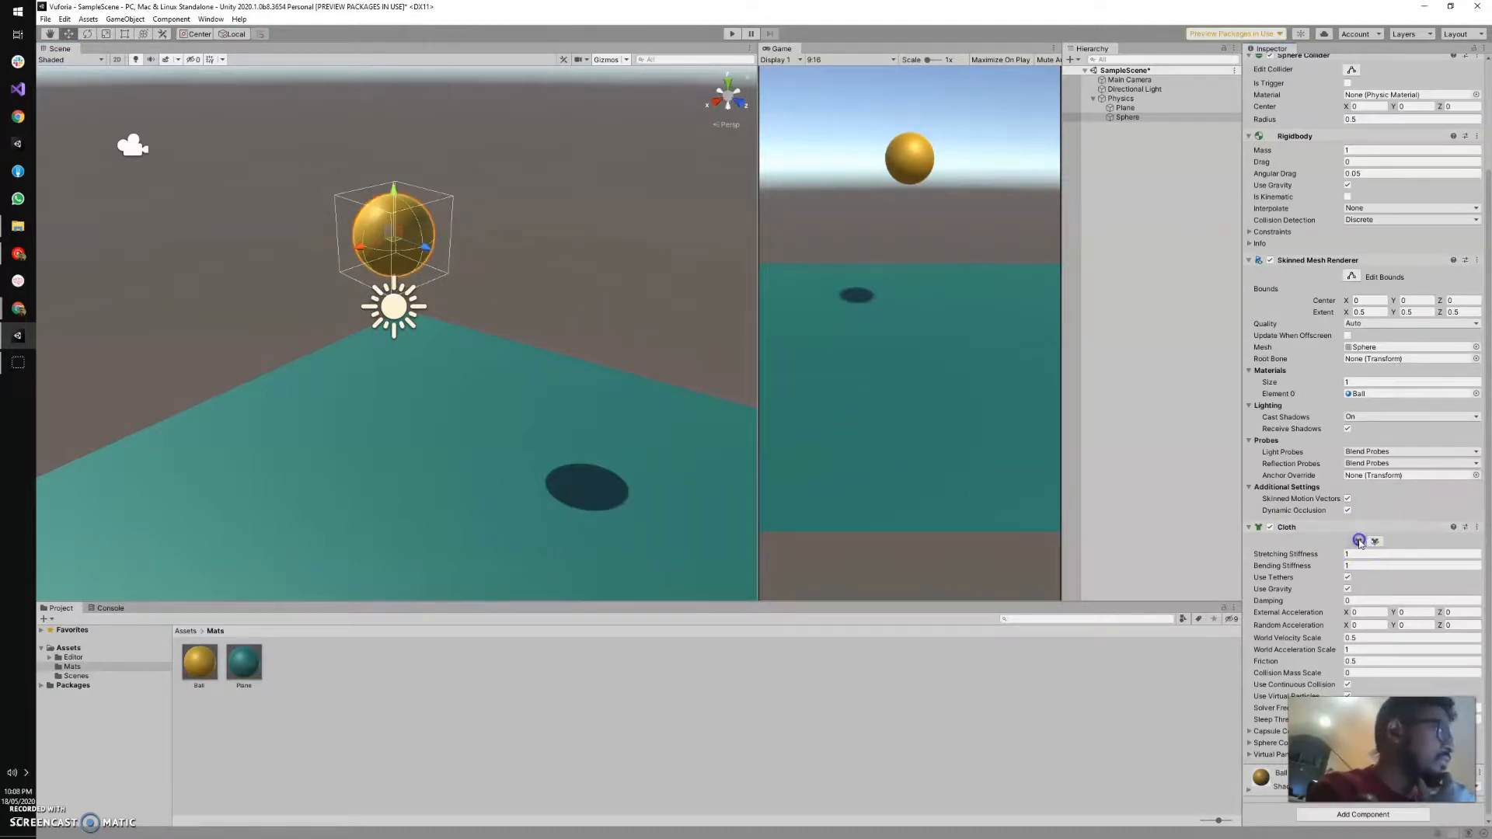
click(1359, 542)
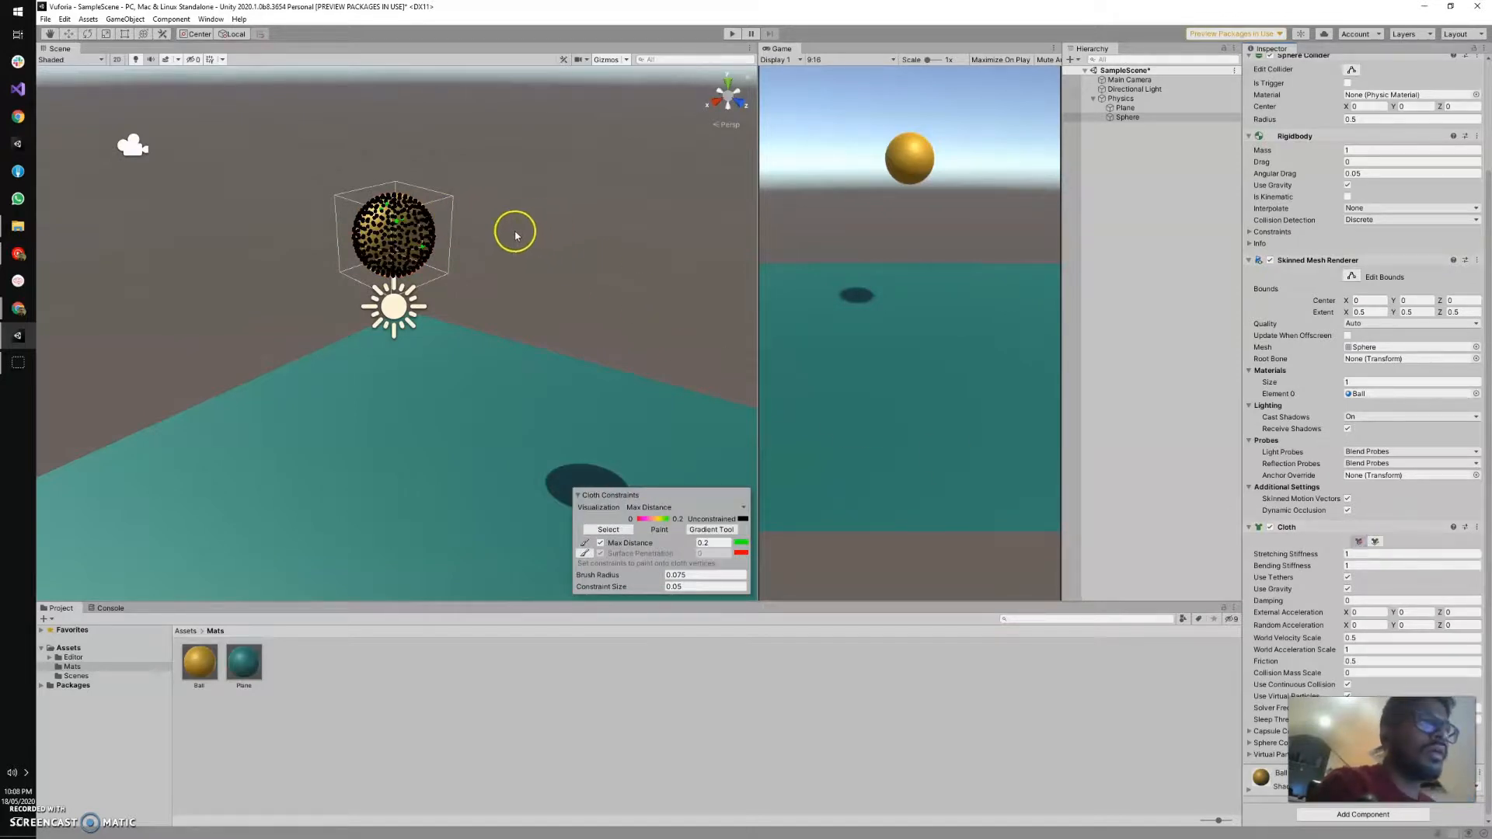
mouse_move(353, 201)
mouse_down()
mouse_move(421, 224)
mouse_move(357, 210)
mouse_move(400, 192)
mouse_move(403, 206)
mouse_move(354, 231)
mouse_move(383, 210)
mouse_move(392, 263)
mouse_move(405, 237)
mouse_move(412, 251)
mouse_up()
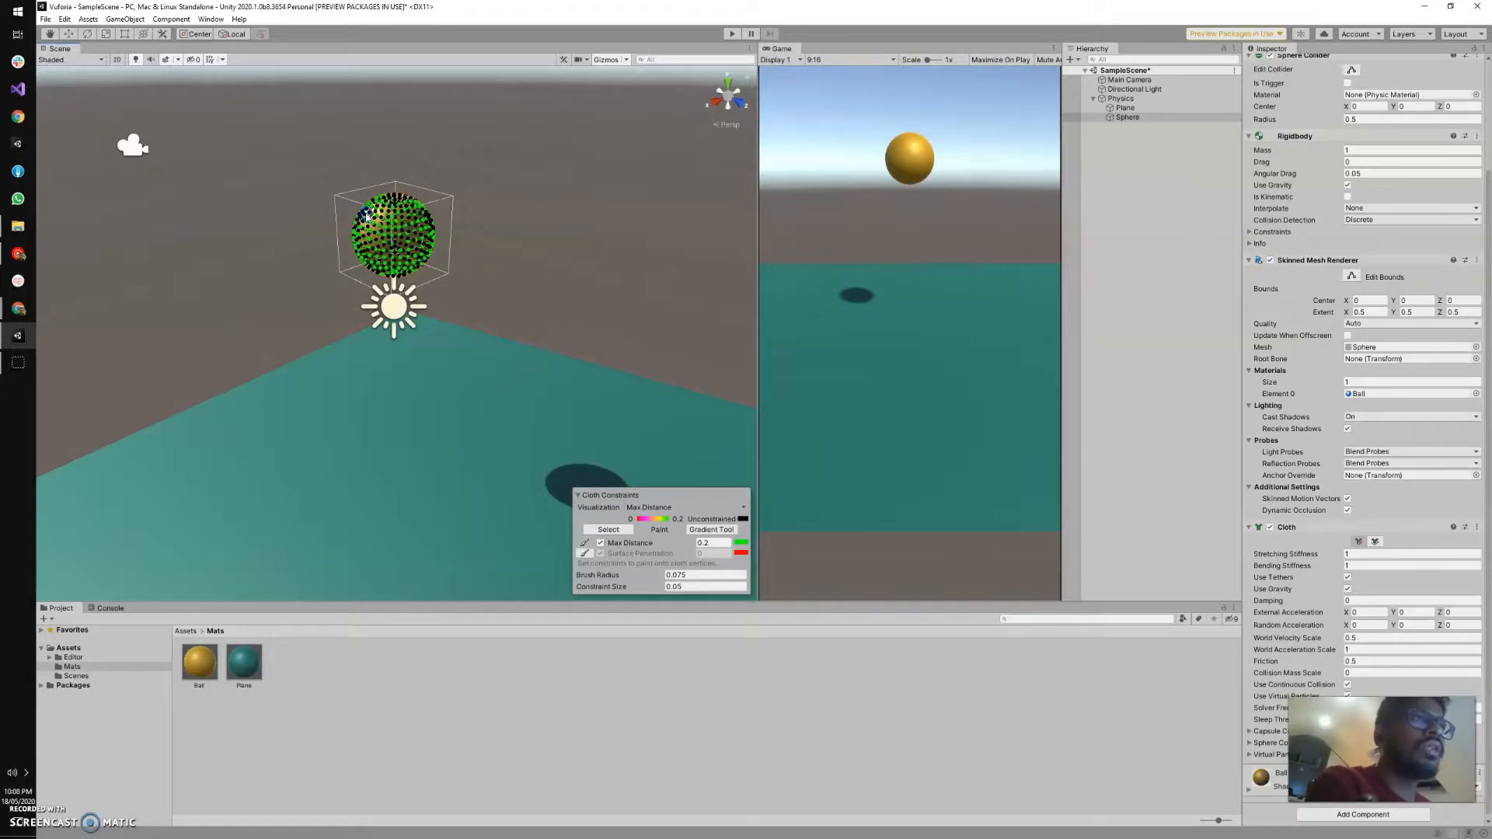
scroll(272, 207, up, 2)
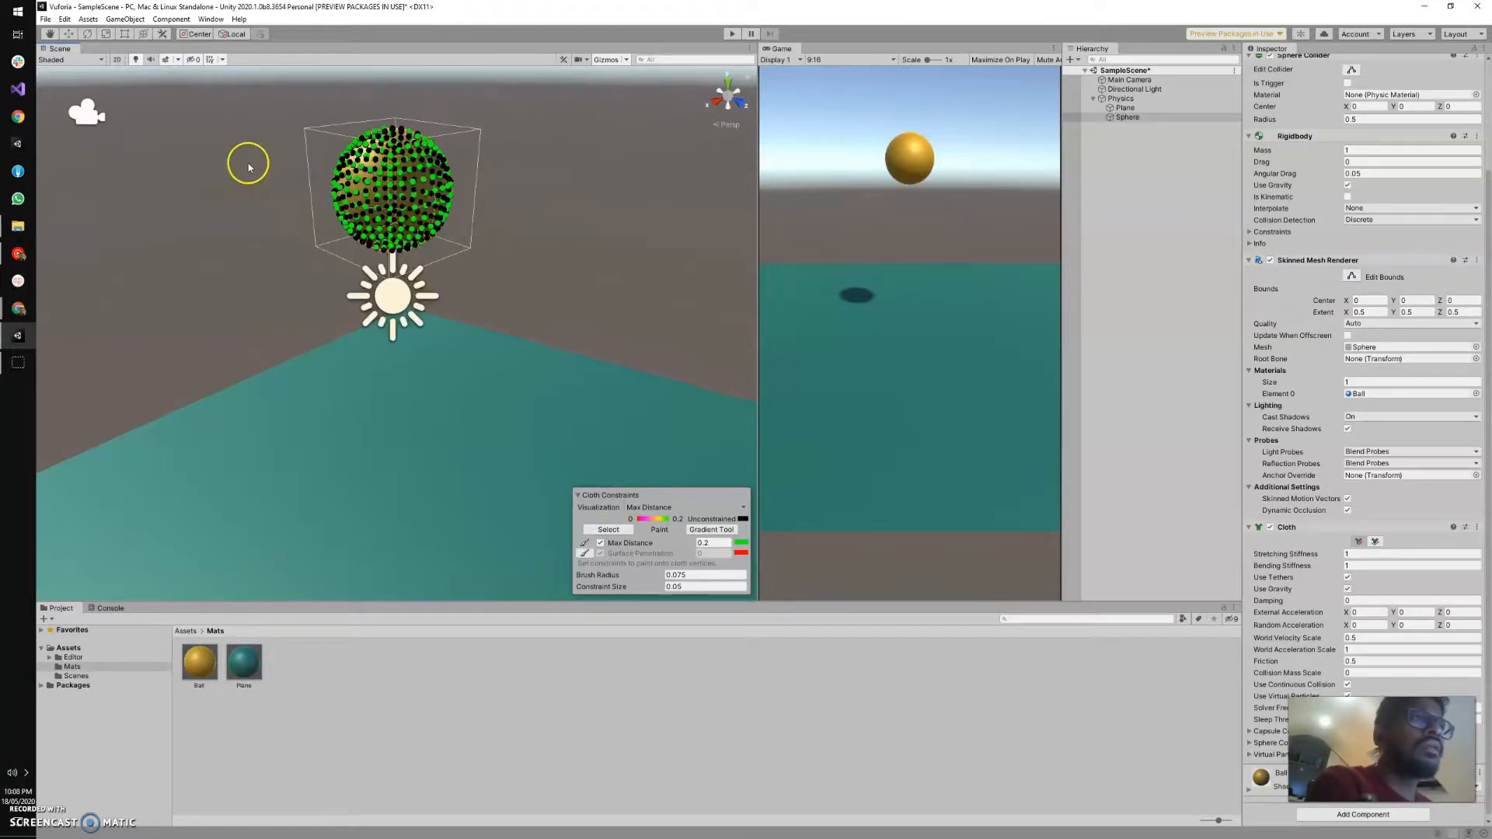
scroll(249, 165, up, 2)
middle_drag(250, 168, 281, 224)
right_drag(281, 223, 331, 231)
middle_drag(332, 231, 519, 180)
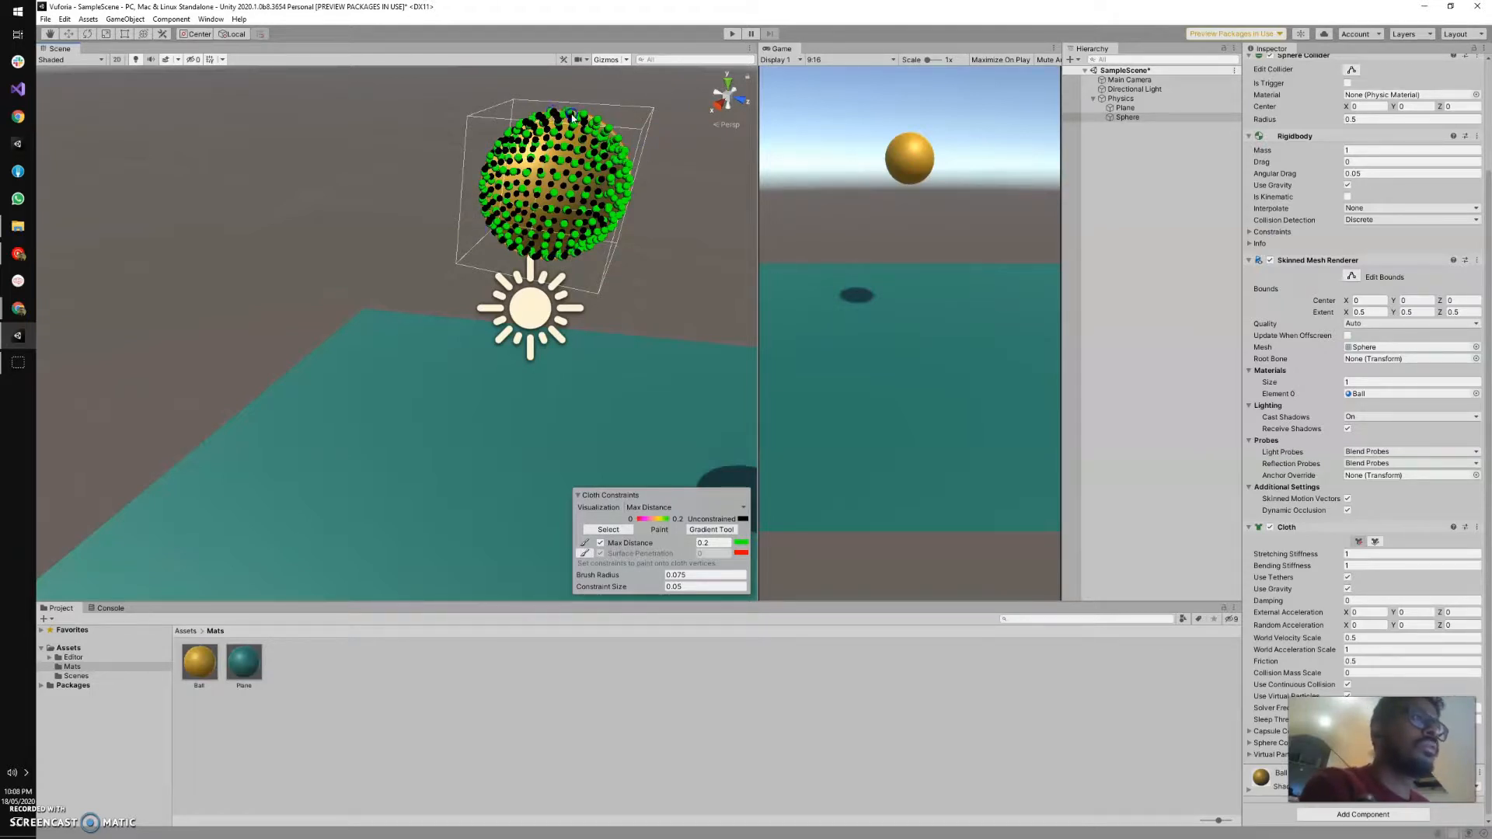
right_drag(364, 224, 408, 232)
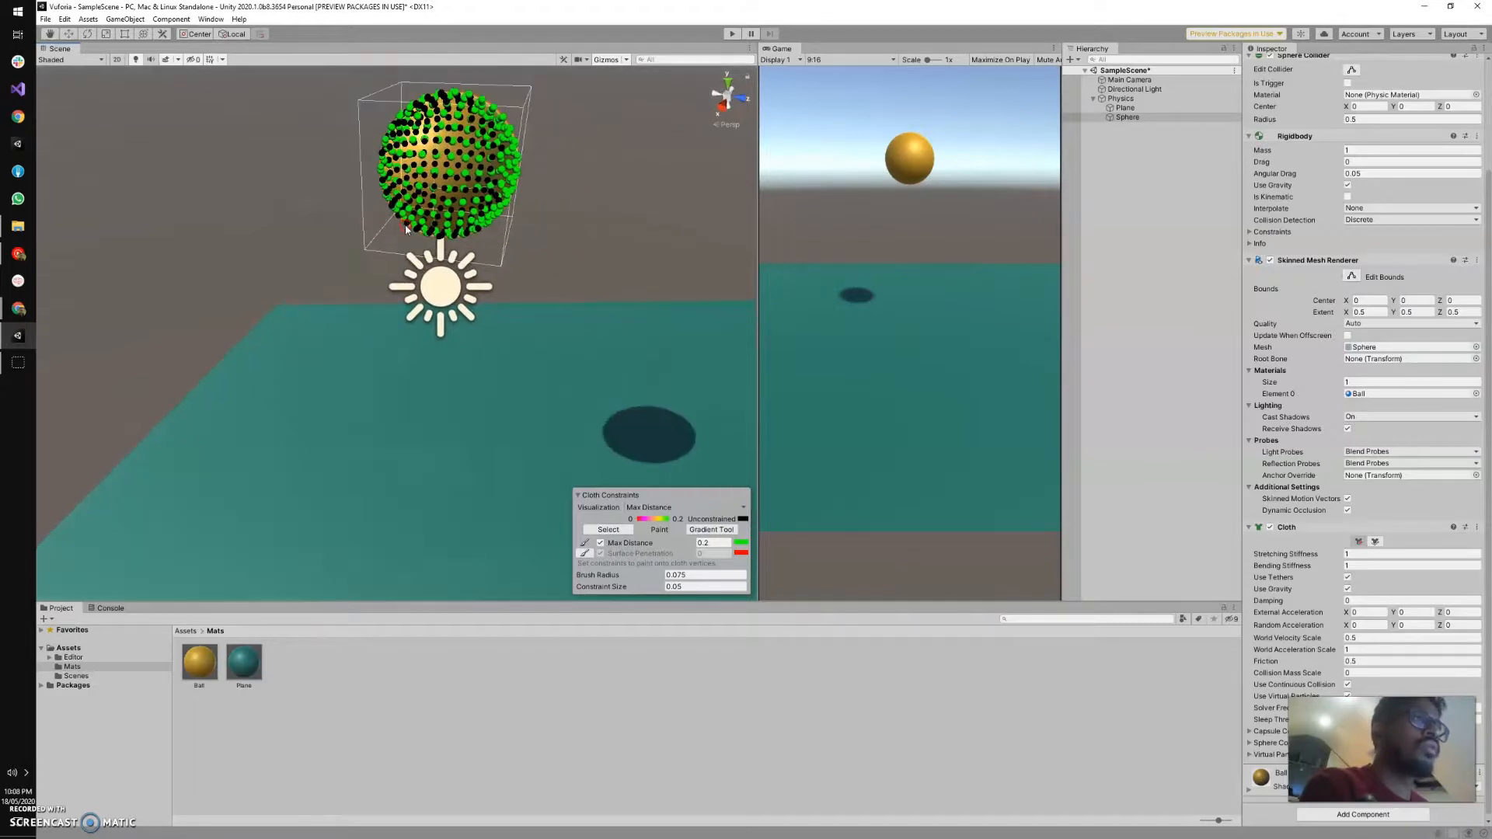
middle_drag(392, 234, 593, 179)
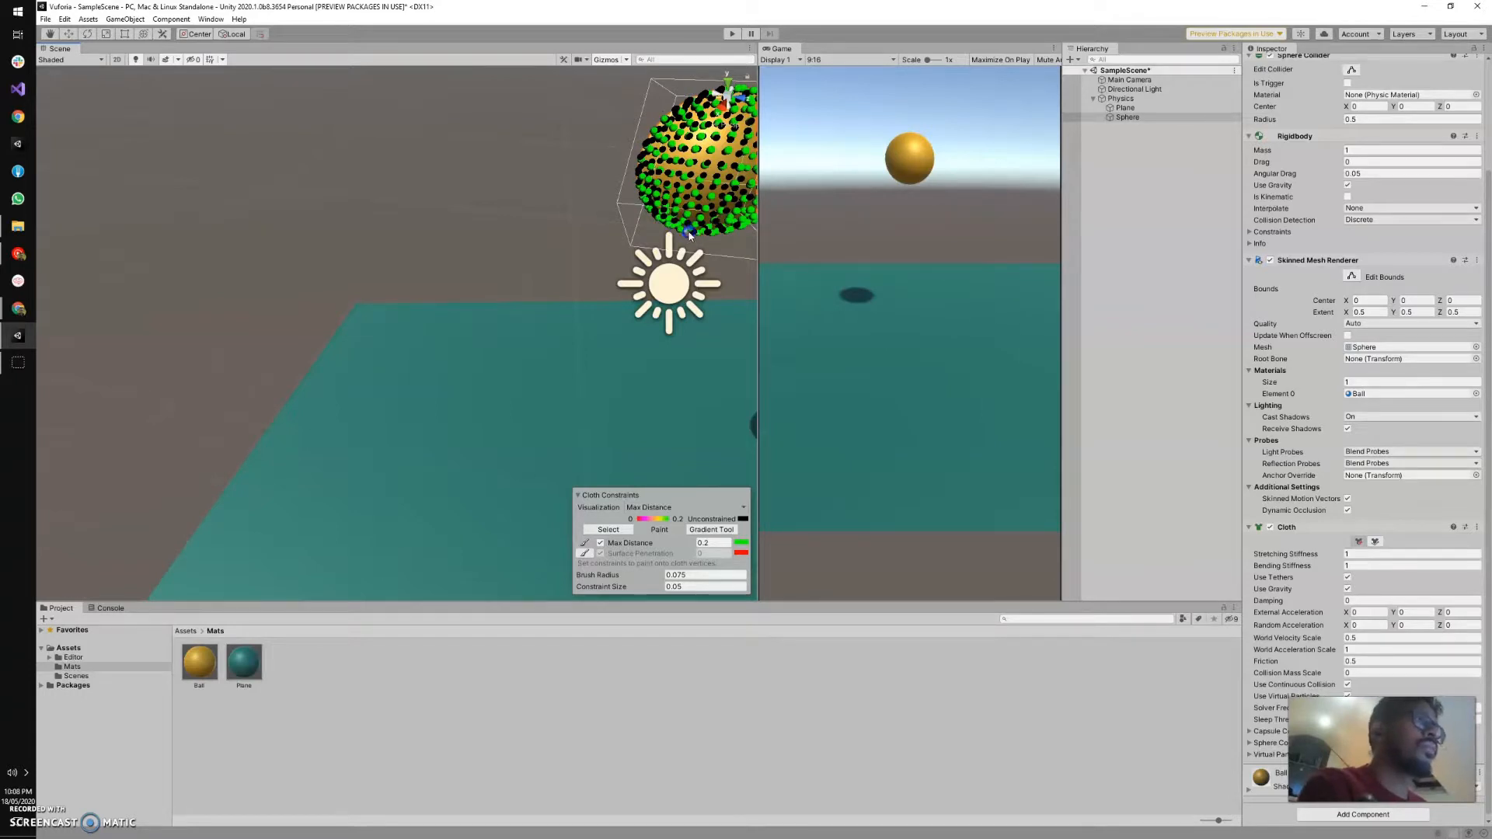
scroll(412, 233, down, 4)
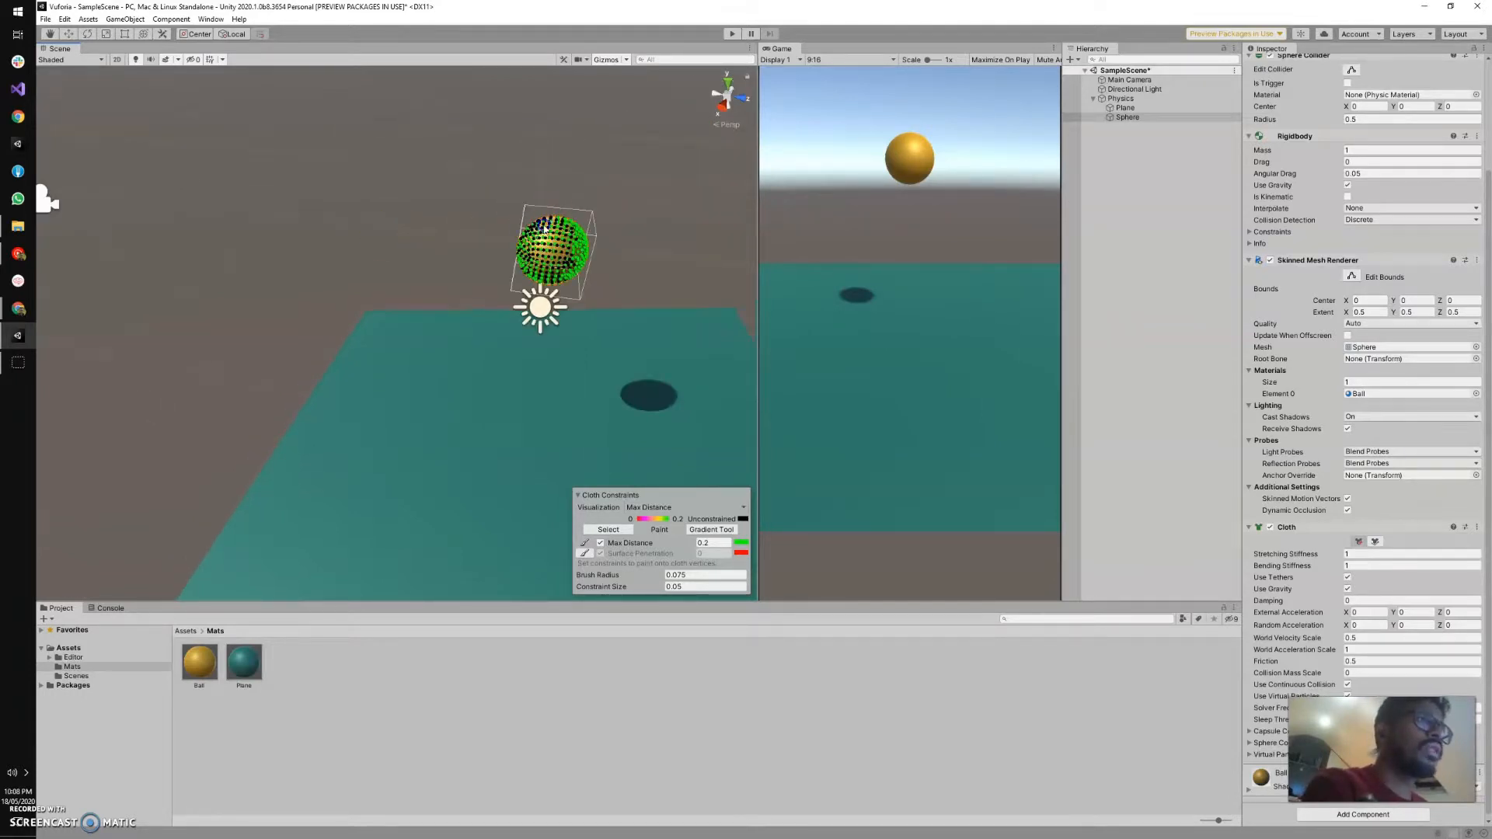
middle_drag(386, 226, 309, 182)
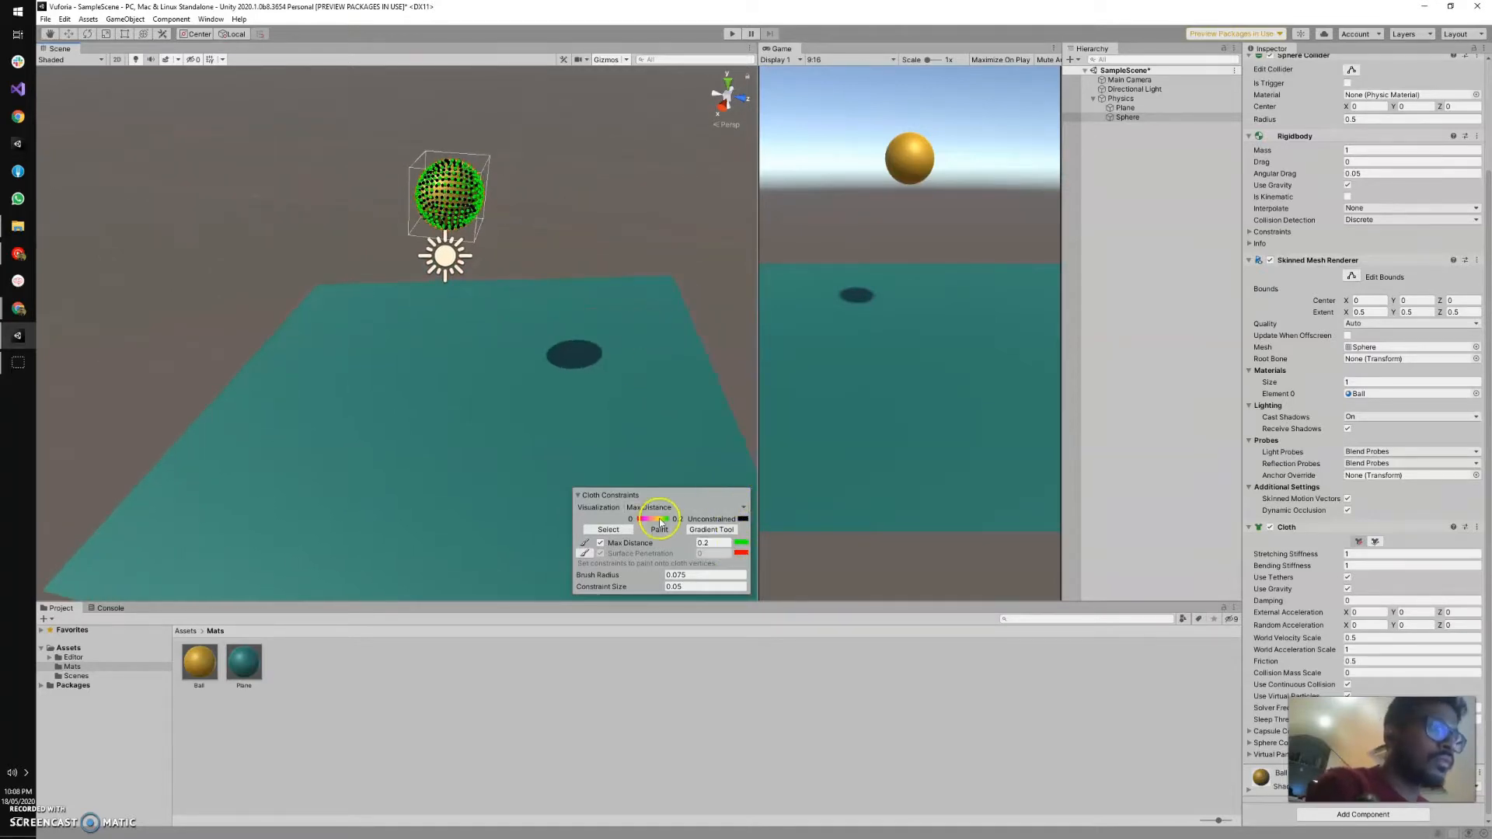
click(1359, 541)
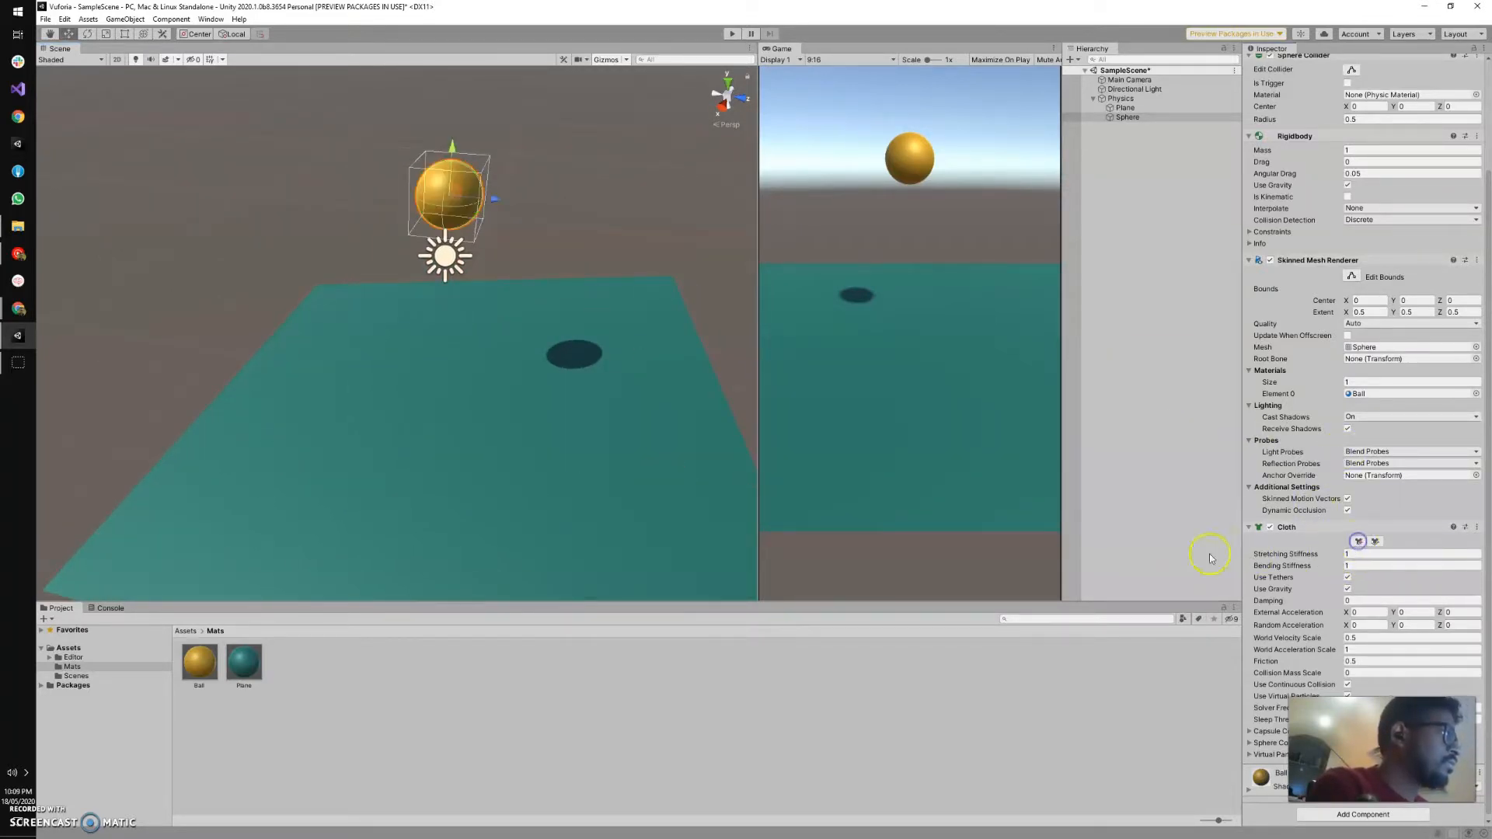
Run the scene in Play mode to check how the constrained cloth sphere deforms on the plane, and stop it.
click(731, 35)
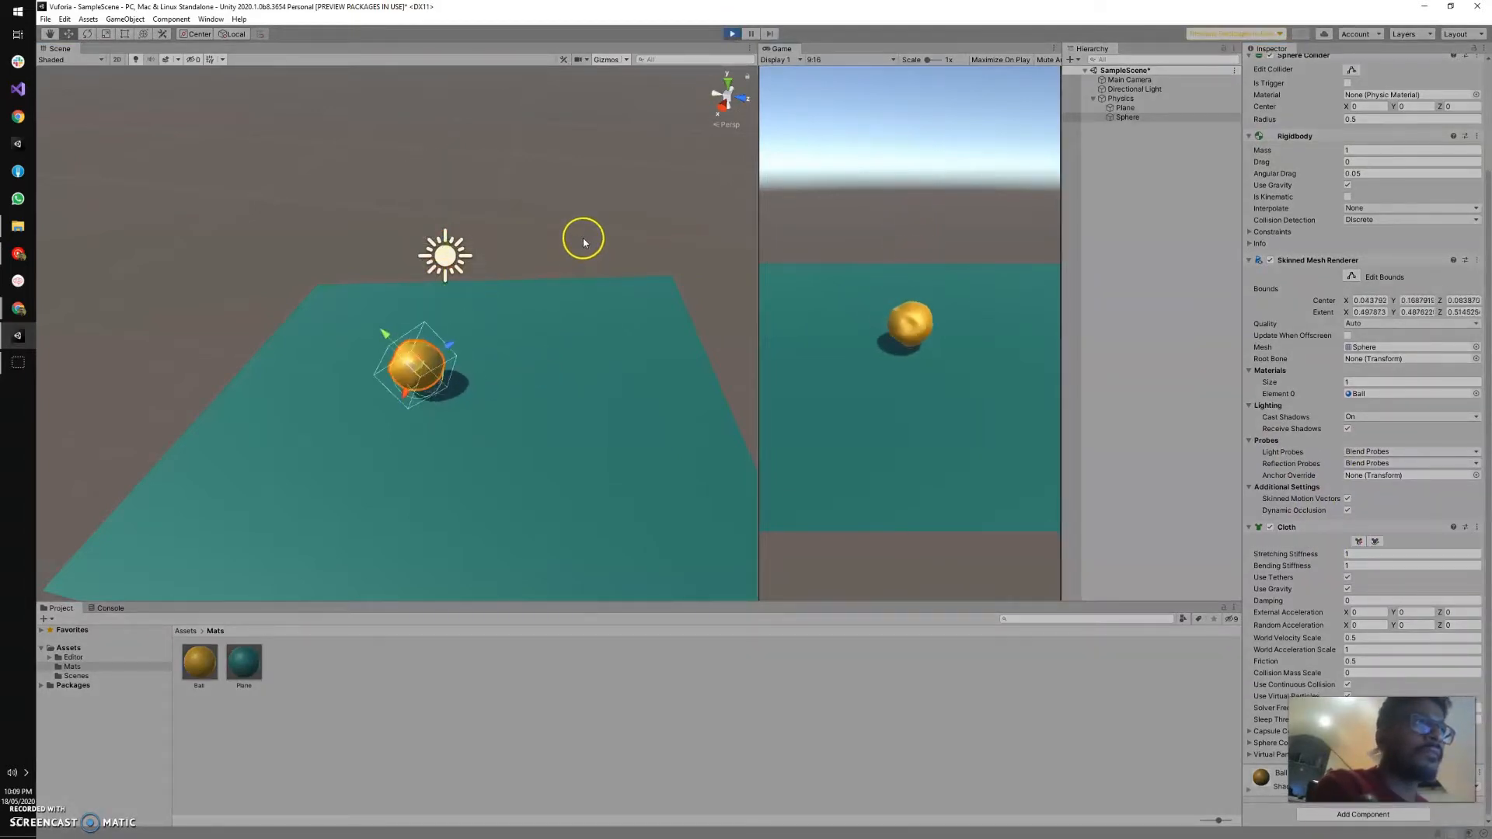
click(732, 34)
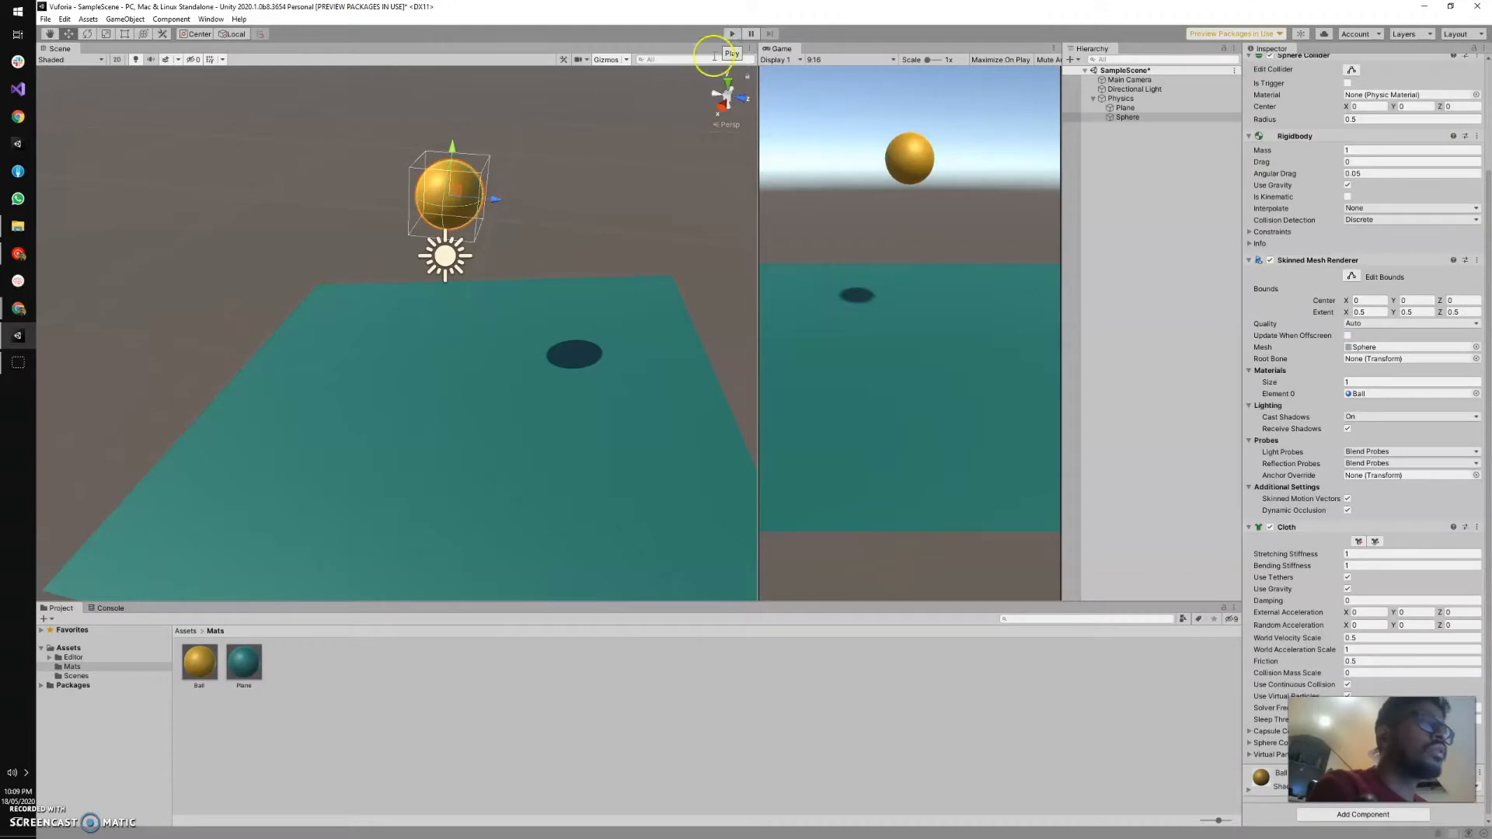
middle_drag(629, 172, 600, 164)
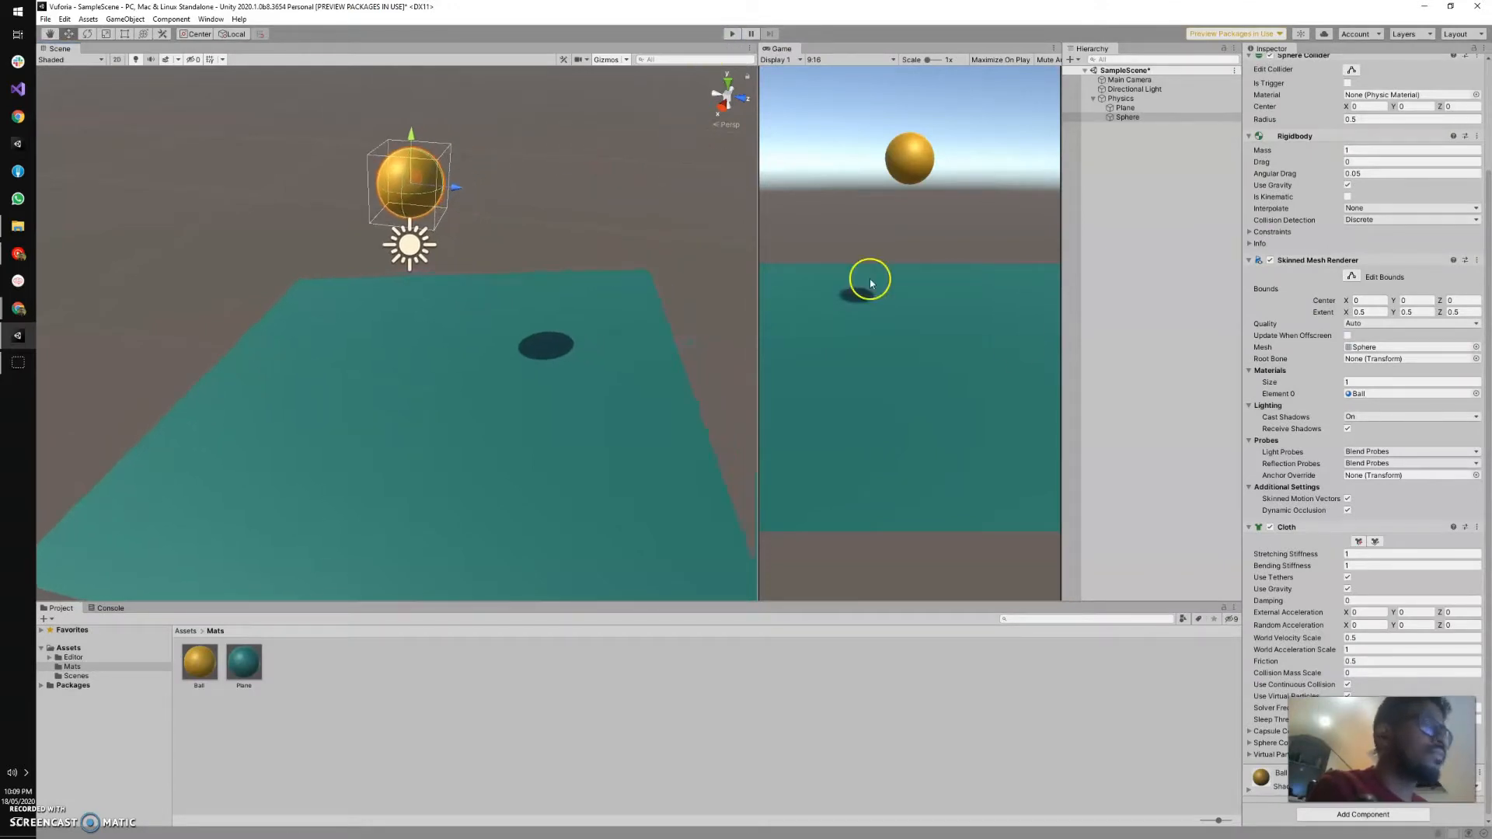
Set the sphere's Cloth Bending Stiffness and Stretching Stiffness to 0.5, and save the scene.
click(1360, 566)
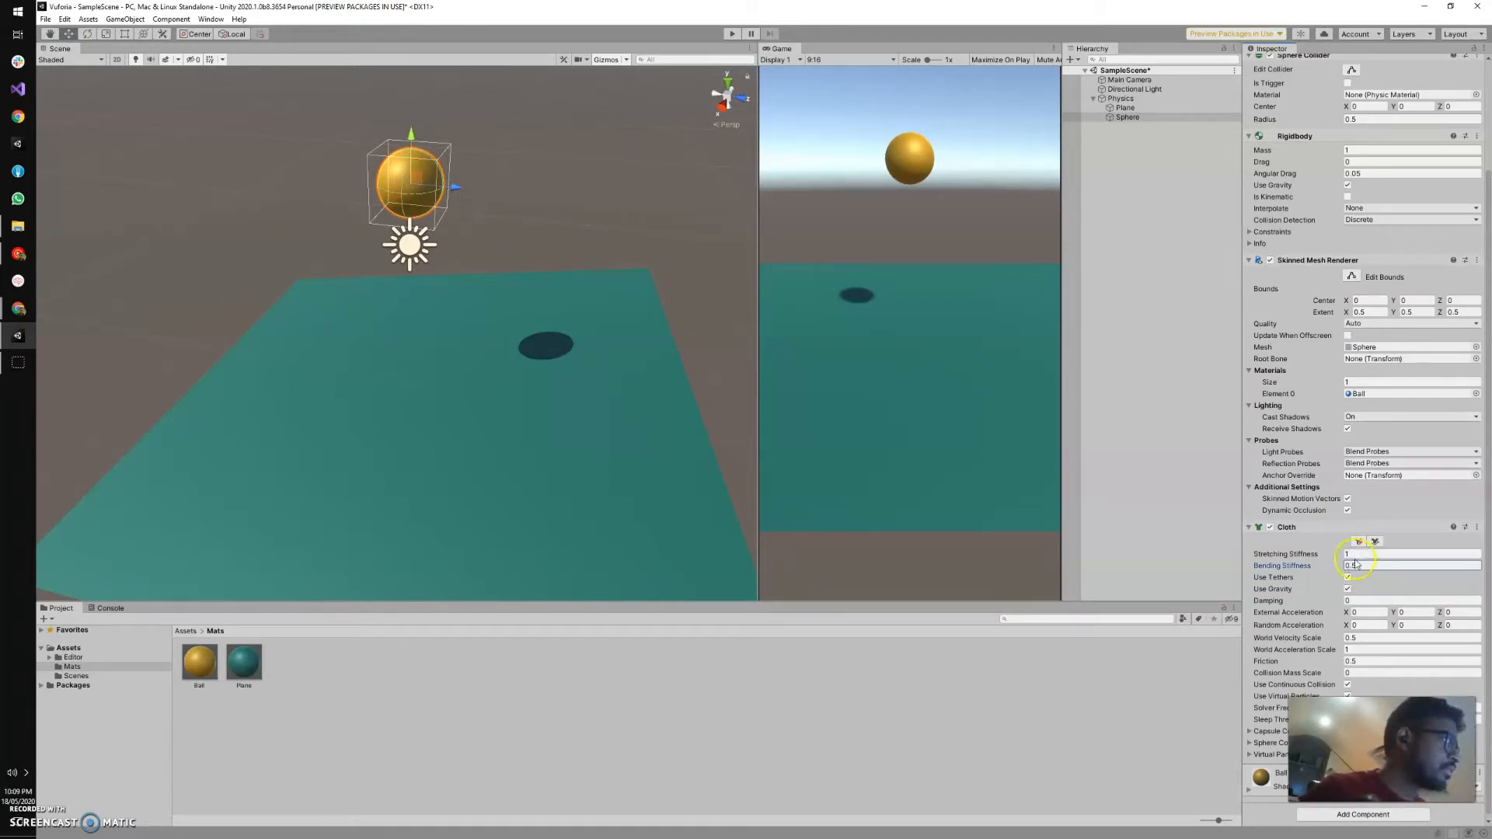
click(1357, 554)
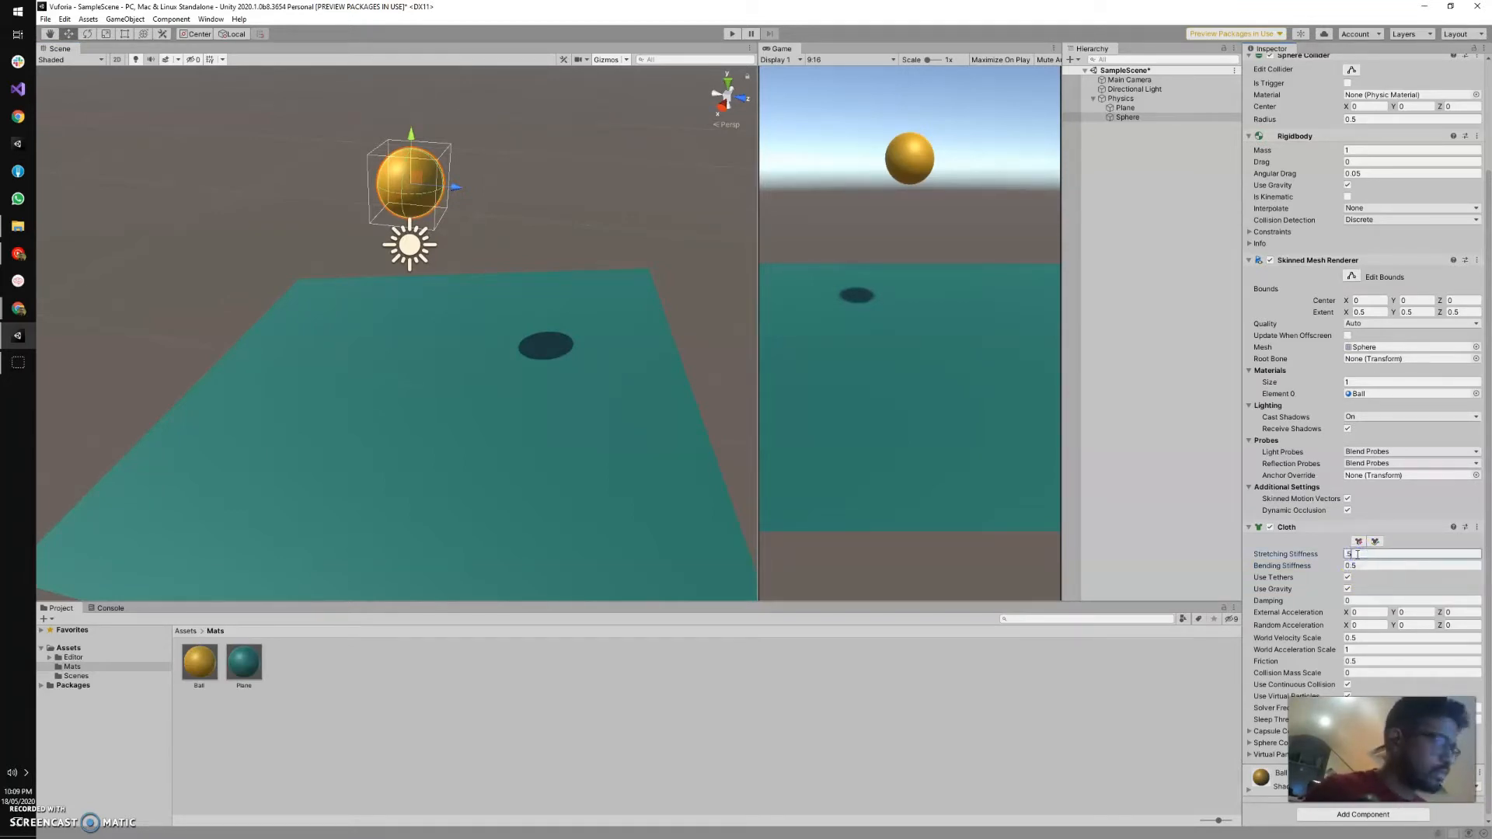
key(ctrl+s)
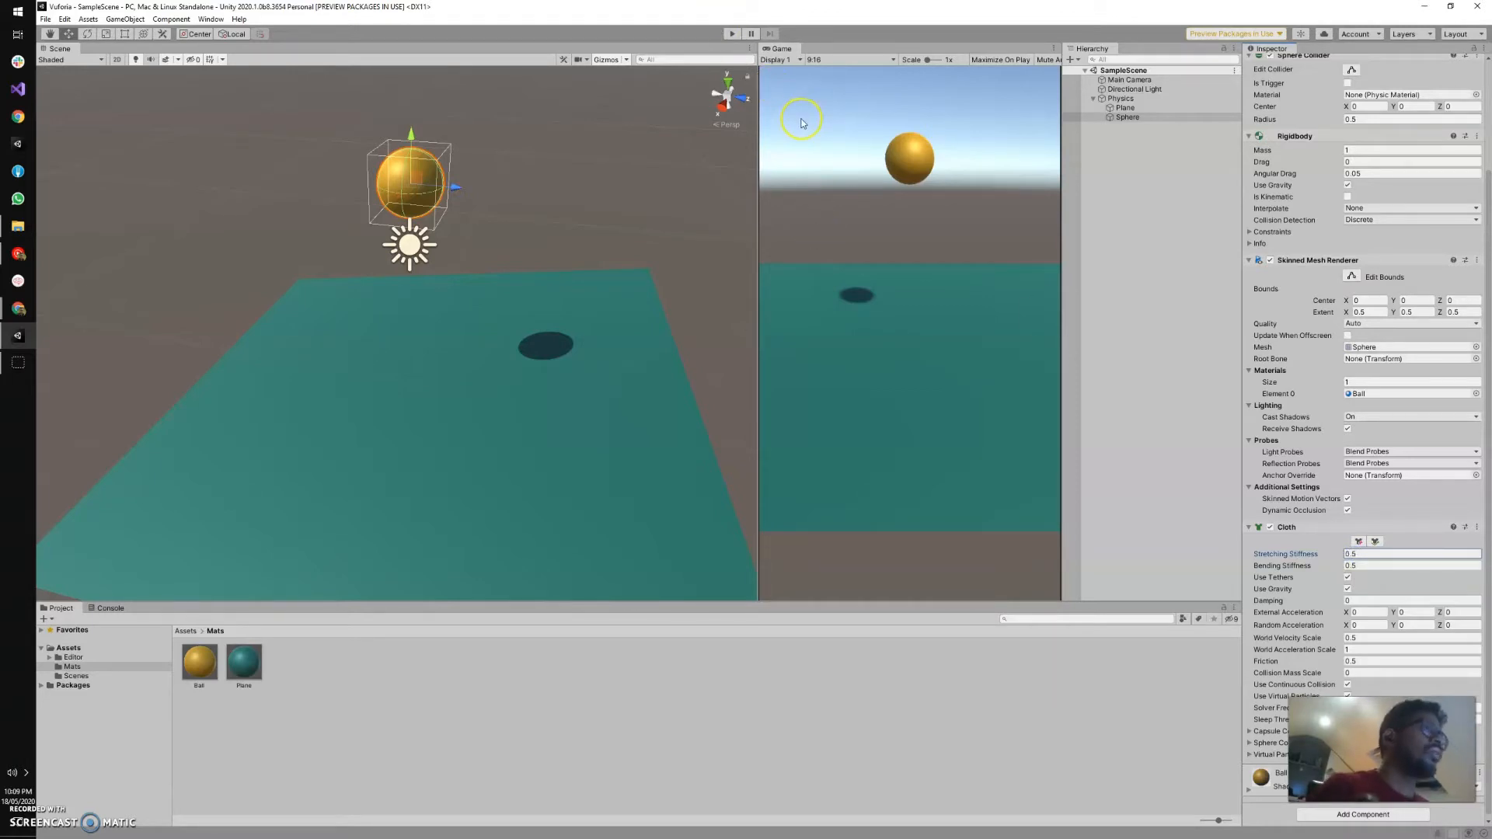
Test the sphere with the reduced cloth stiffness in Play mode, and stop the run.
click(731, 34)
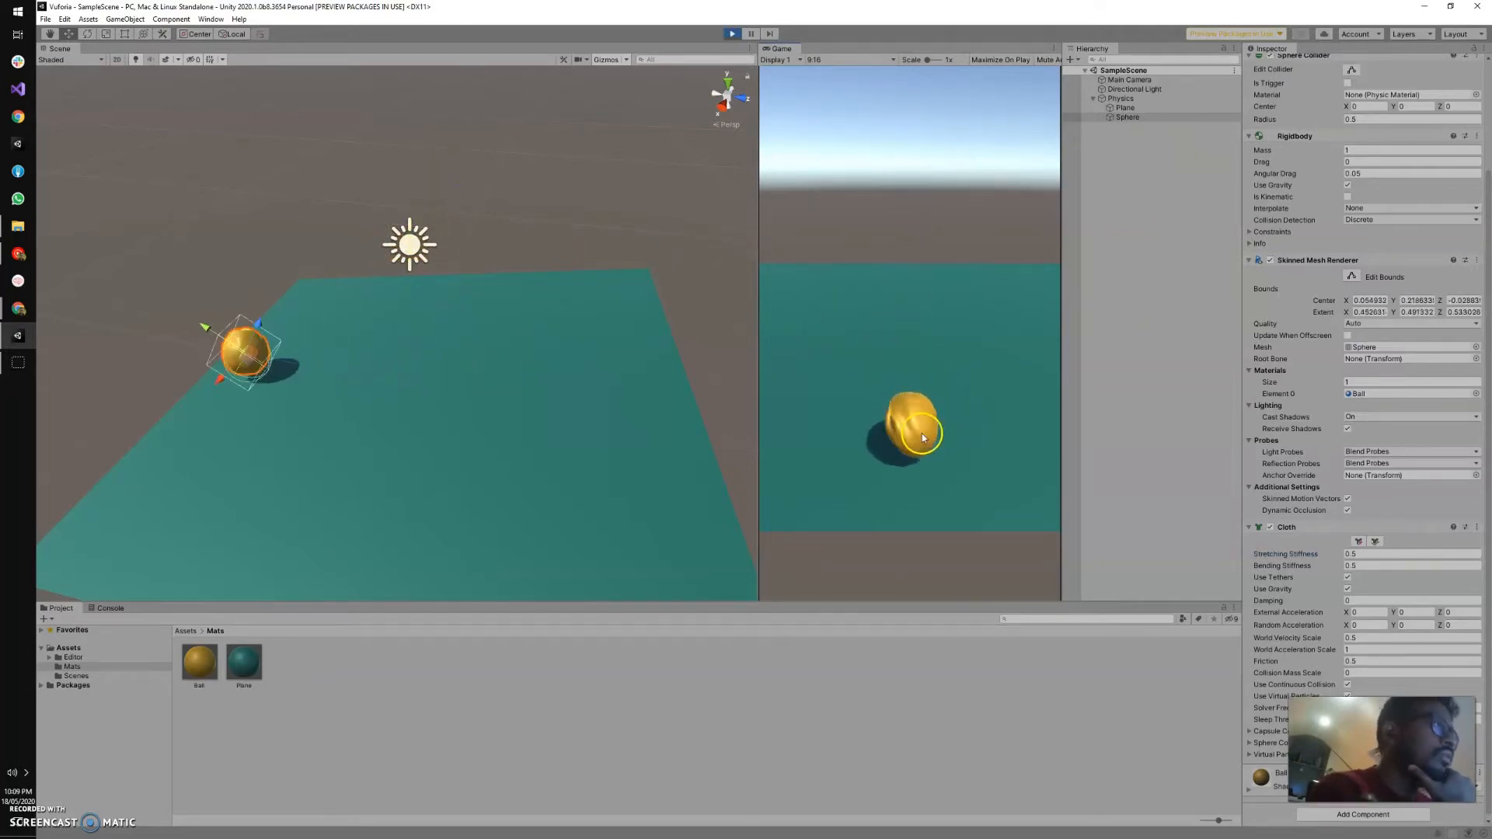
click(732, 34)
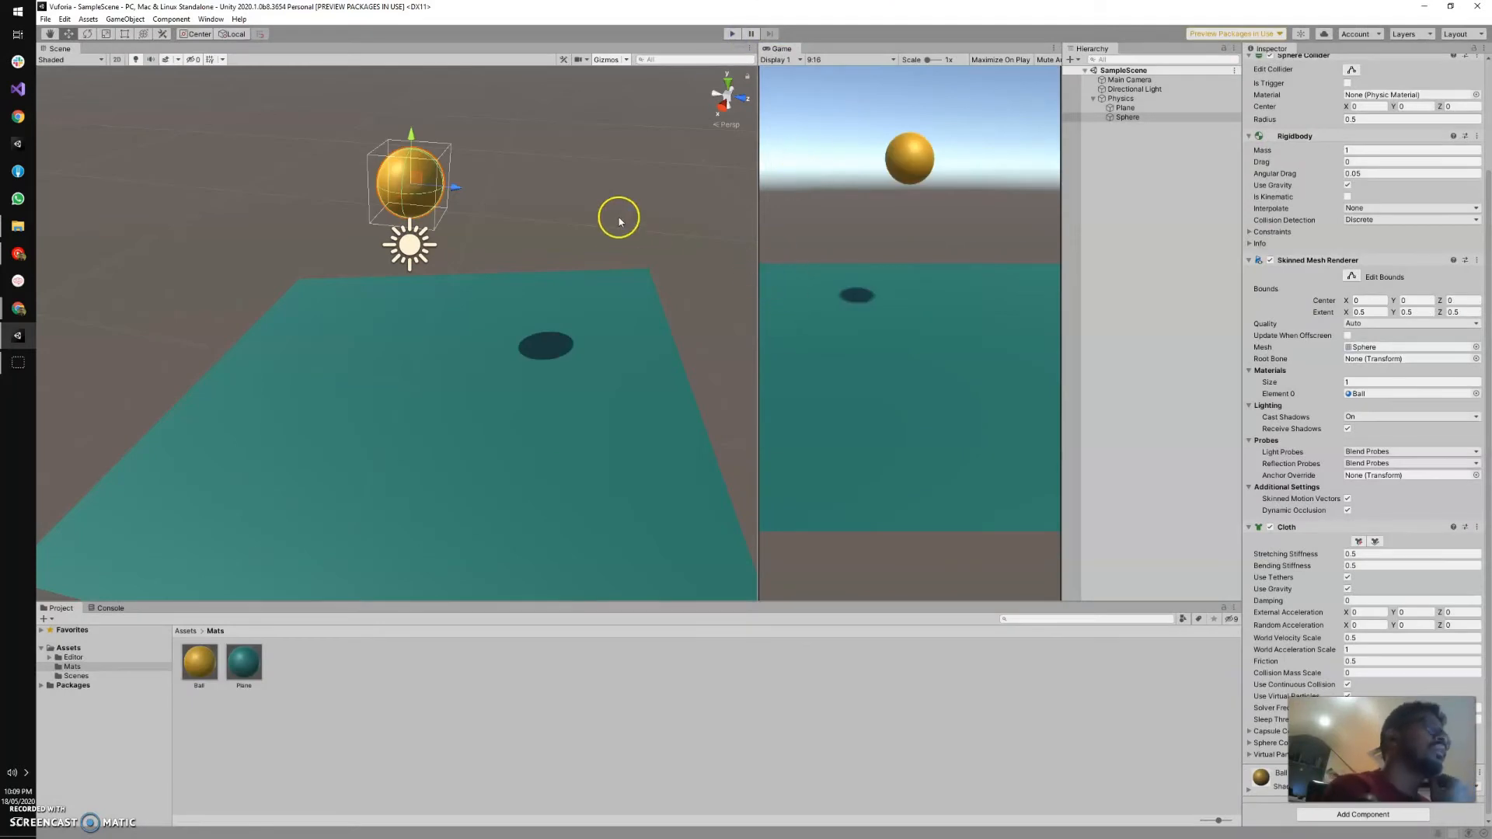